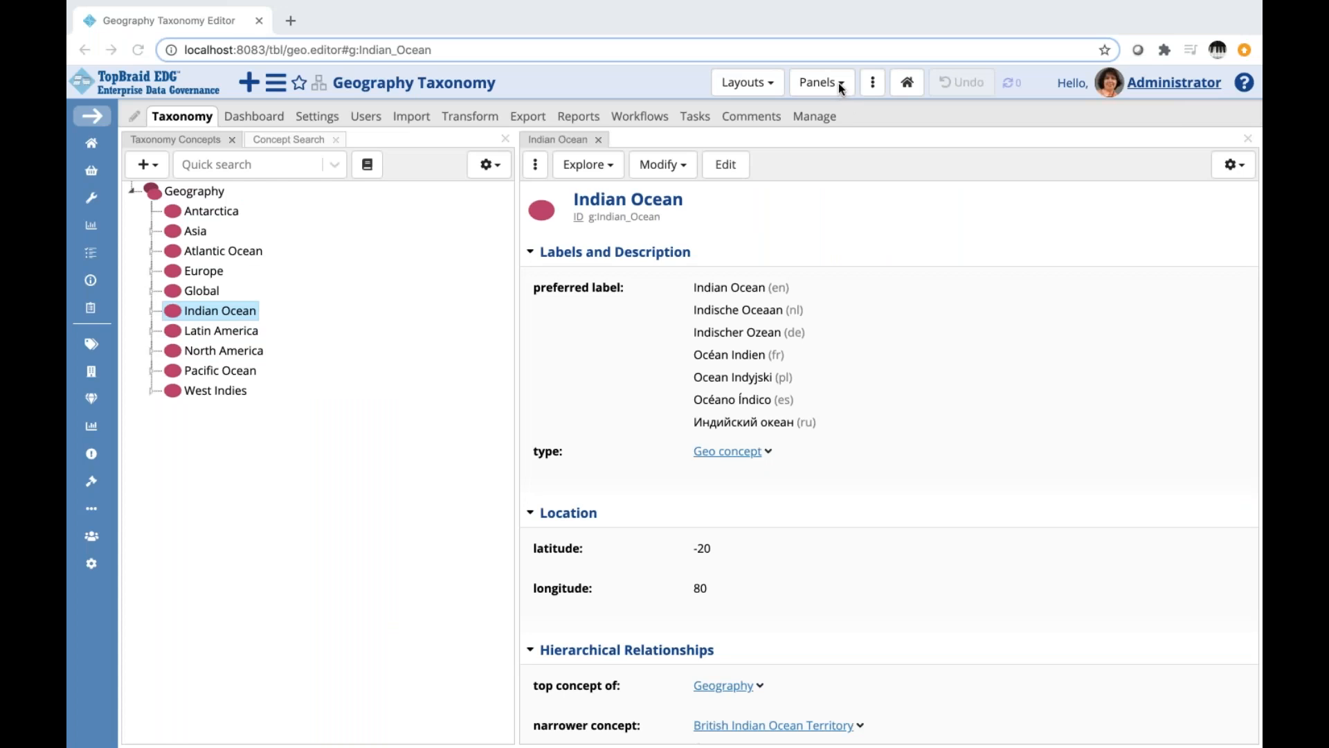
# Add an Asset List panel below the Taxonomy Concepts tree
pyautogui.click(838, 81)
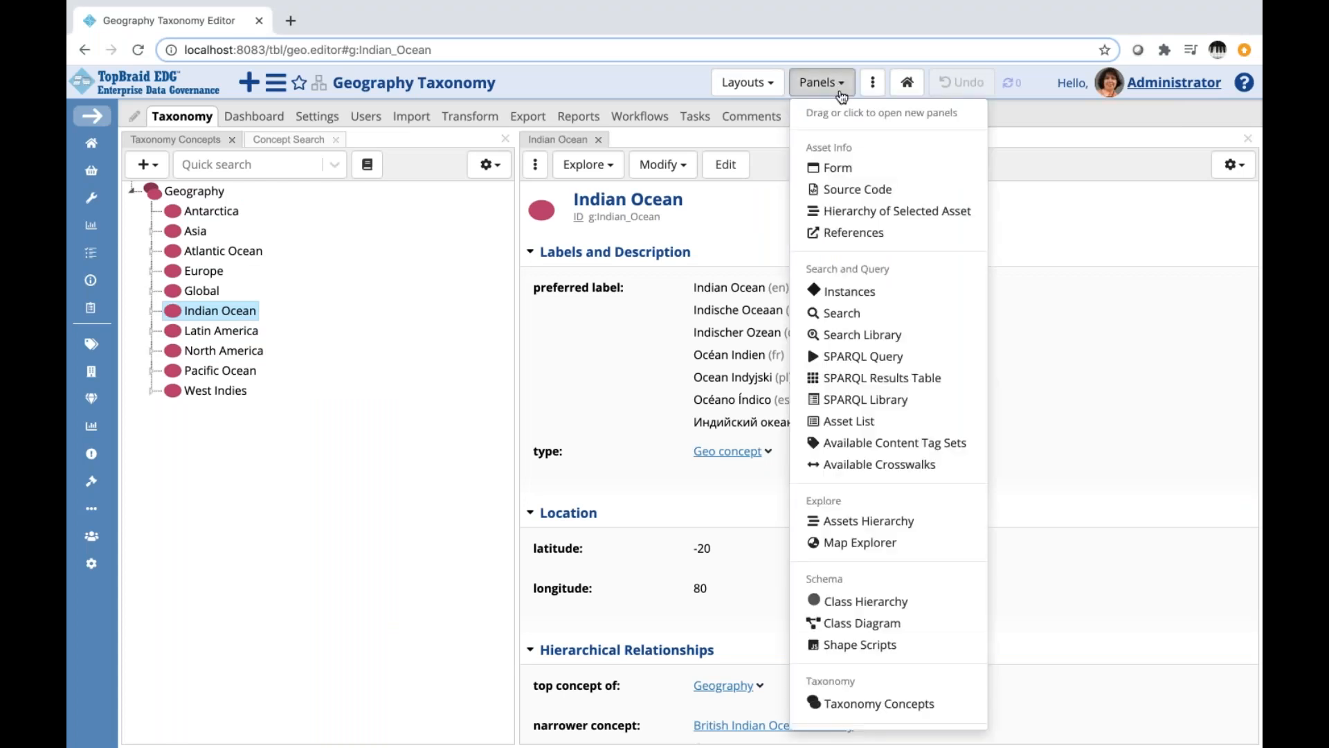
pyautogui.moveTo(859, 421); pyautogui.dragTo(369, 560)
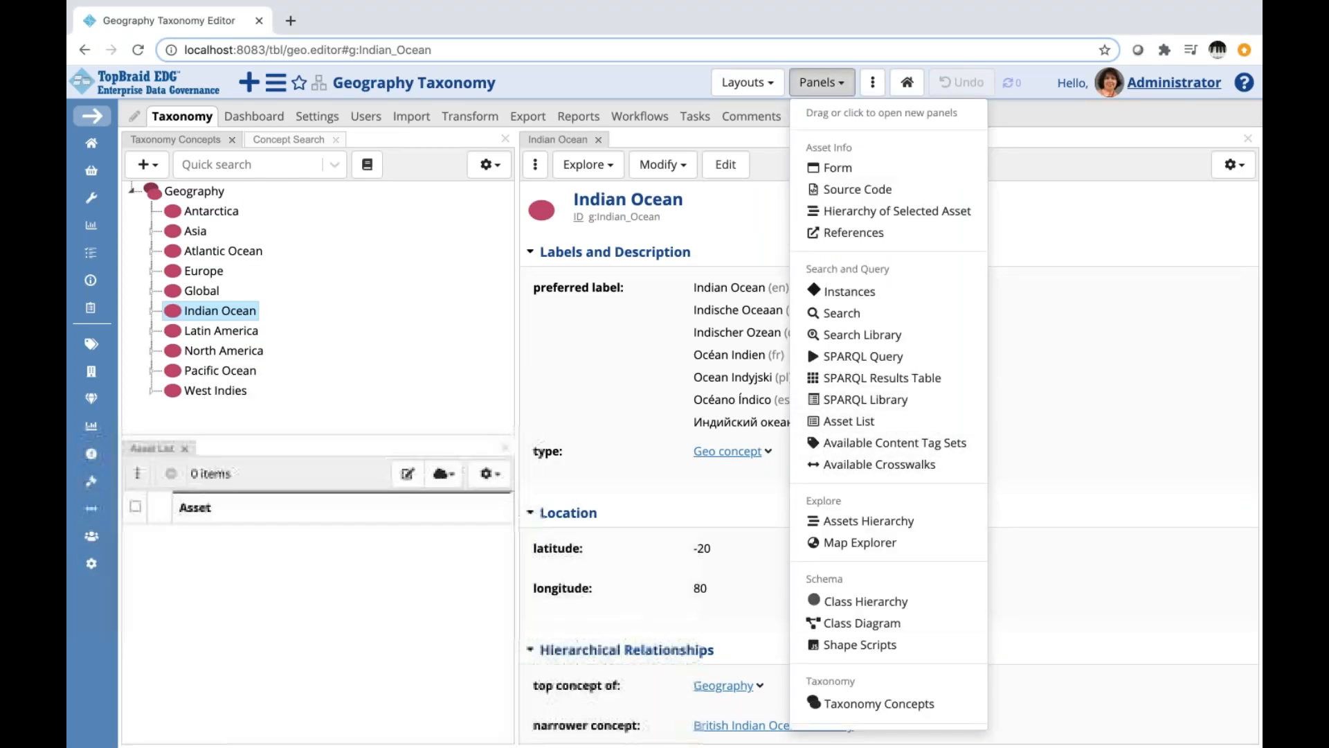
pyautogui.click(374, 587)
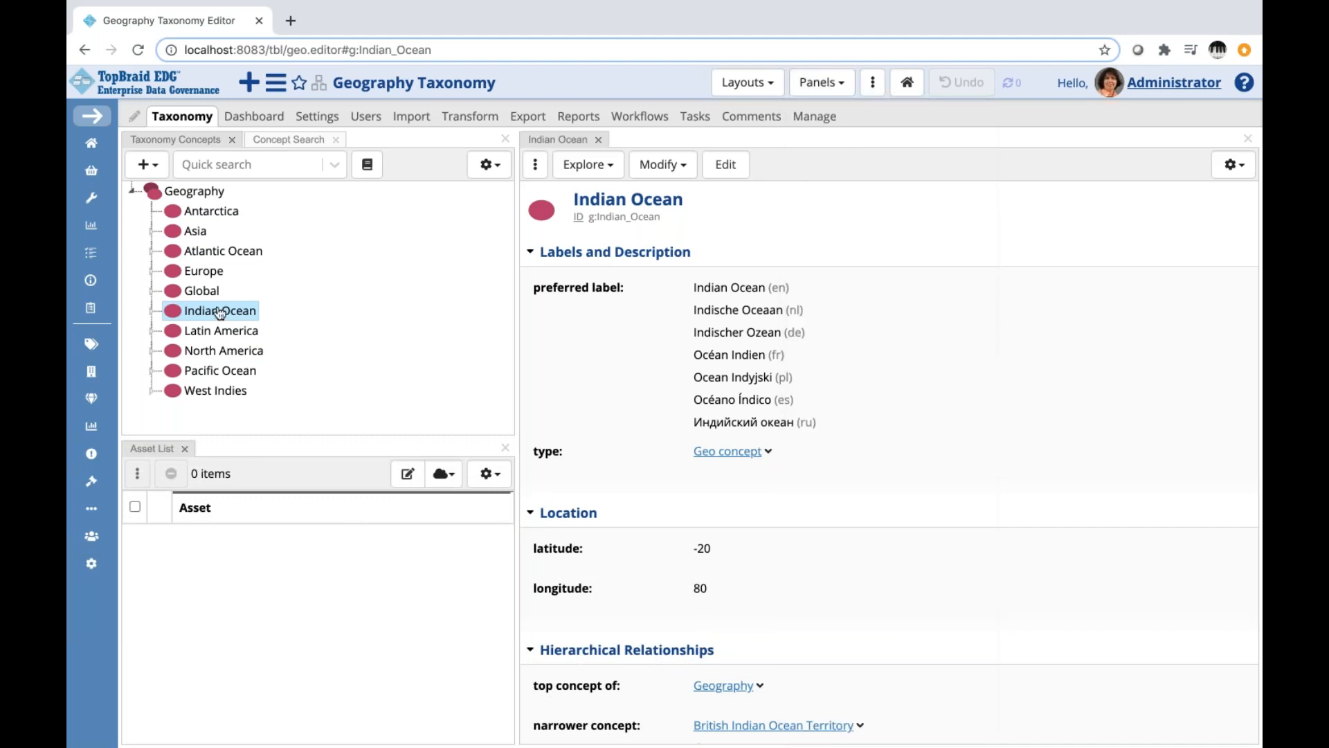
# Add Indian Ocean, plus Canada and United States from under North America, to the empty asset list
pyautogui.moveTo(218, 313); pyautogui.dragTo(290, 568)
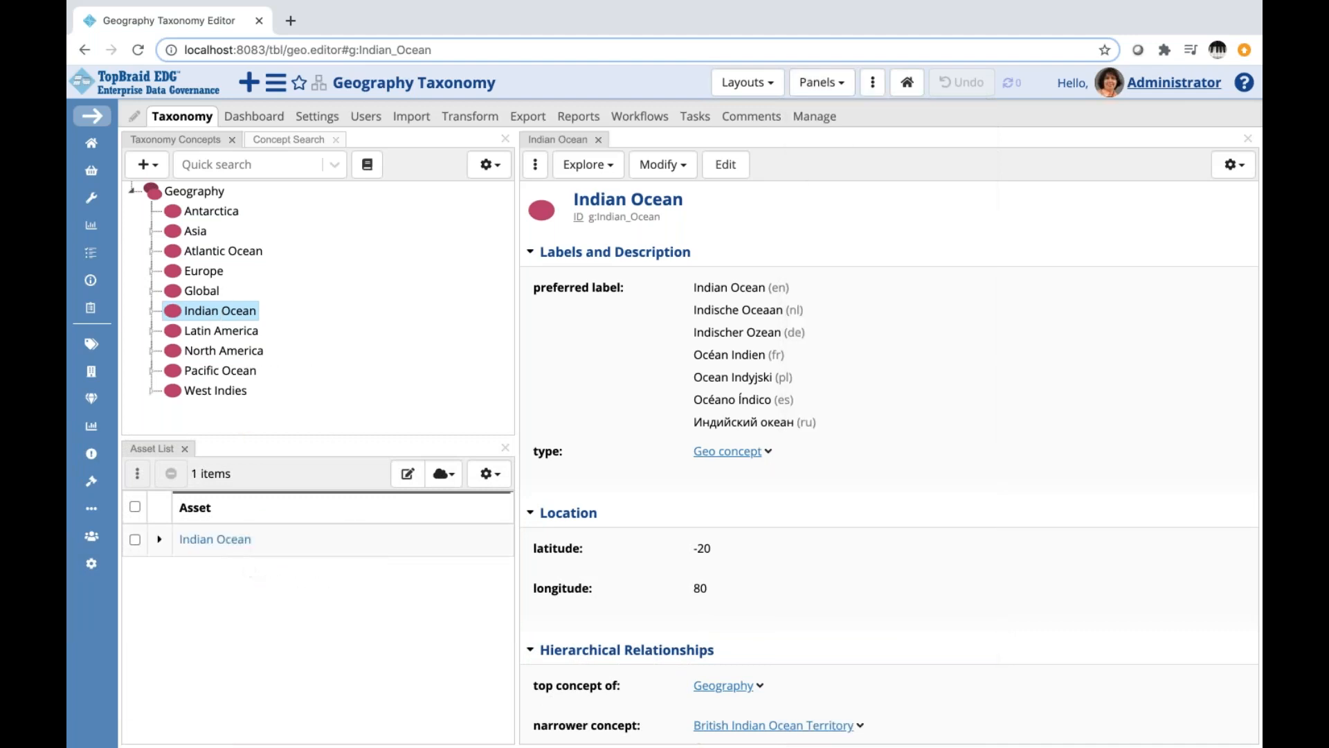
pyautogui.click(153, 351)
pyautogui.moveTo(223, 371); pyautogui.dragTo(198, 605)
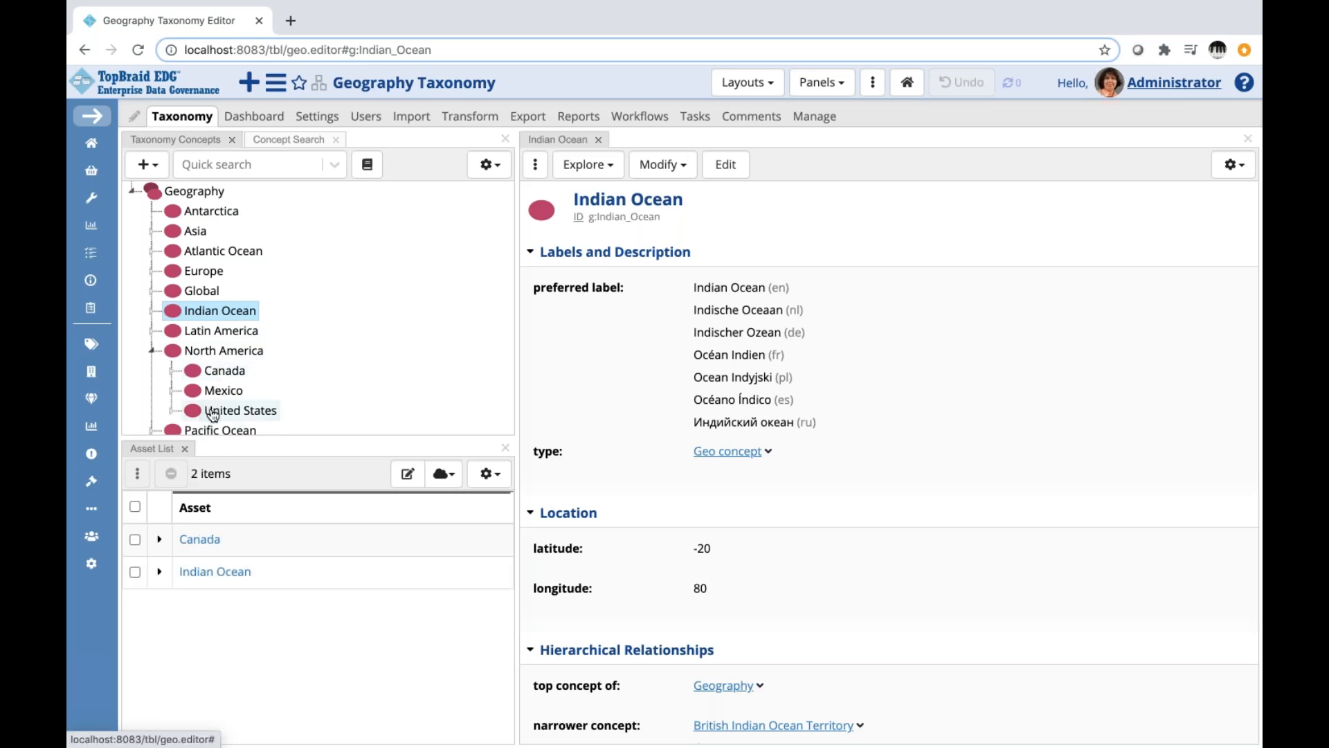
pyautogui.moveTo(213, 414); pyautogui.dragTo(165, 621)
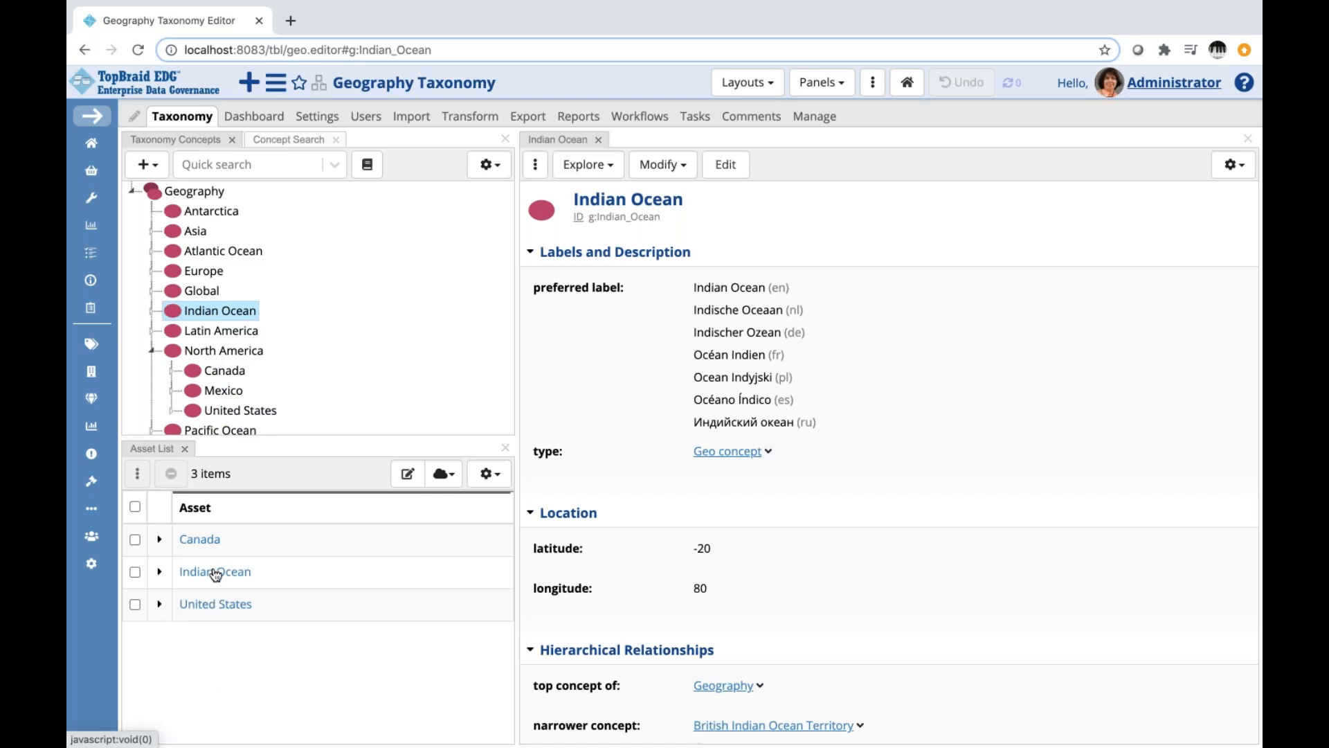
# Select Indian Ocean and United States in the asset list and look at the actions available for them
pyautogui.click(135, 572)
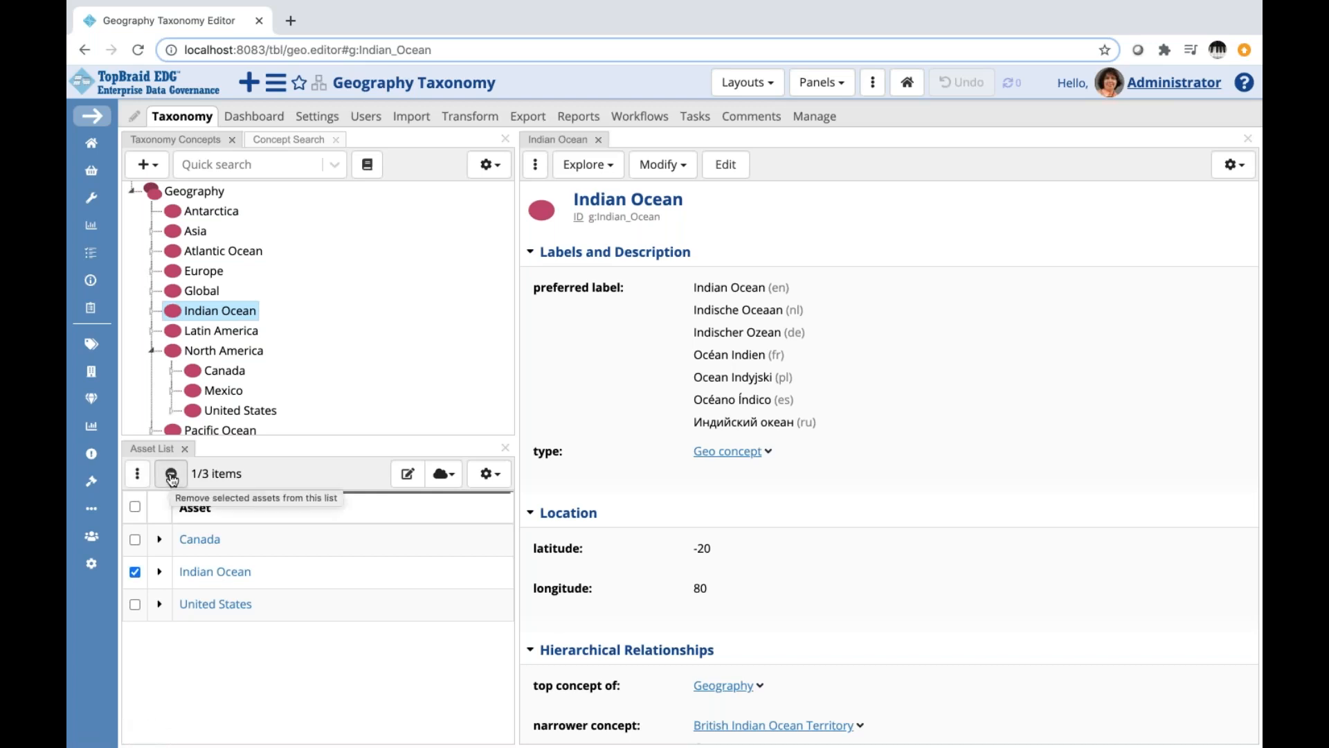
pyautogui.click(135, 605)
pyautogui.click(137, 475)
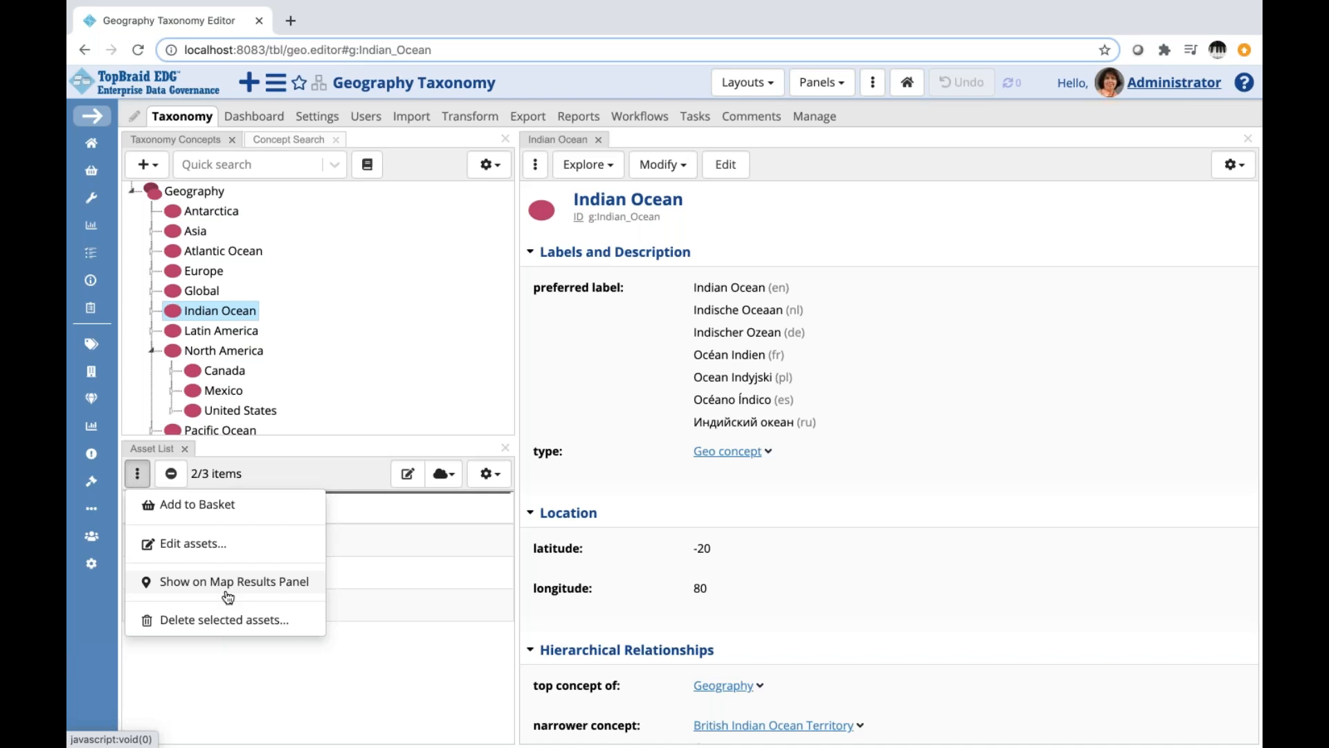
pyautogui.click(341, 663)
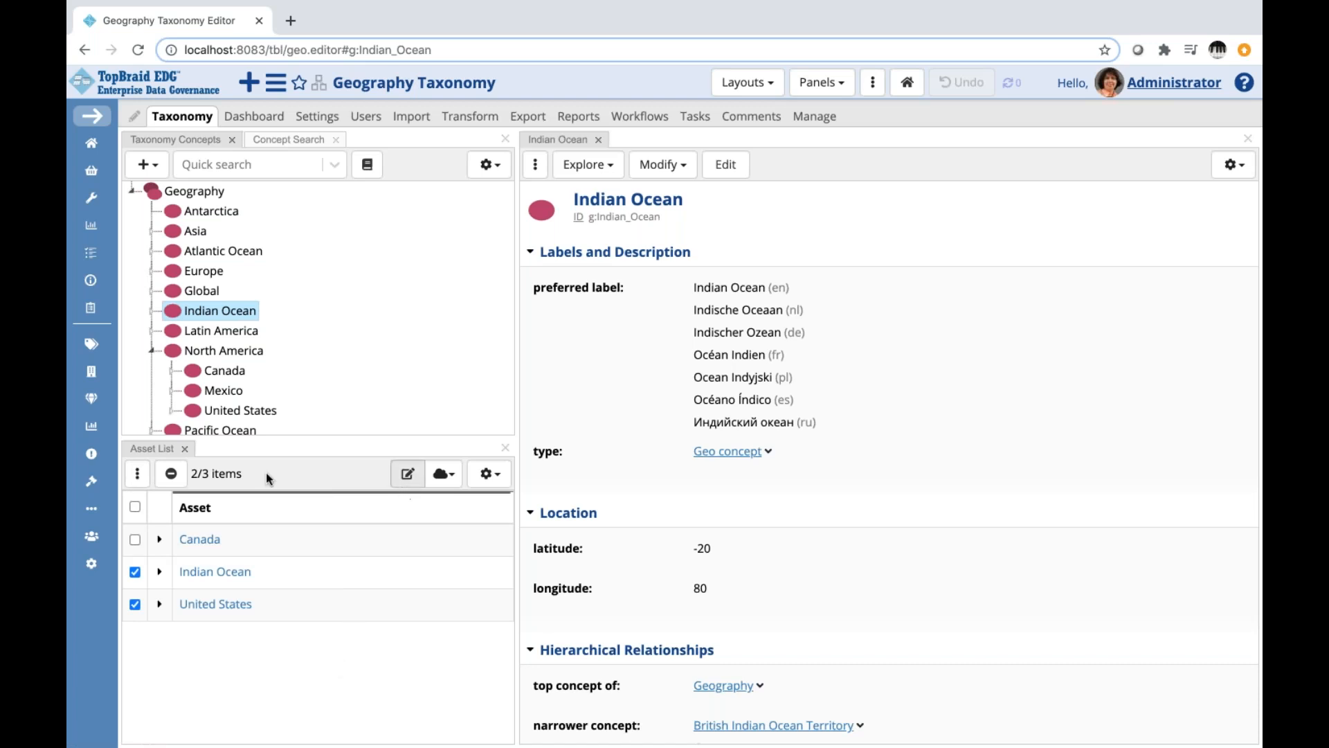
# Rename the asset list to "To review"
pyautogui.click(408, 473)
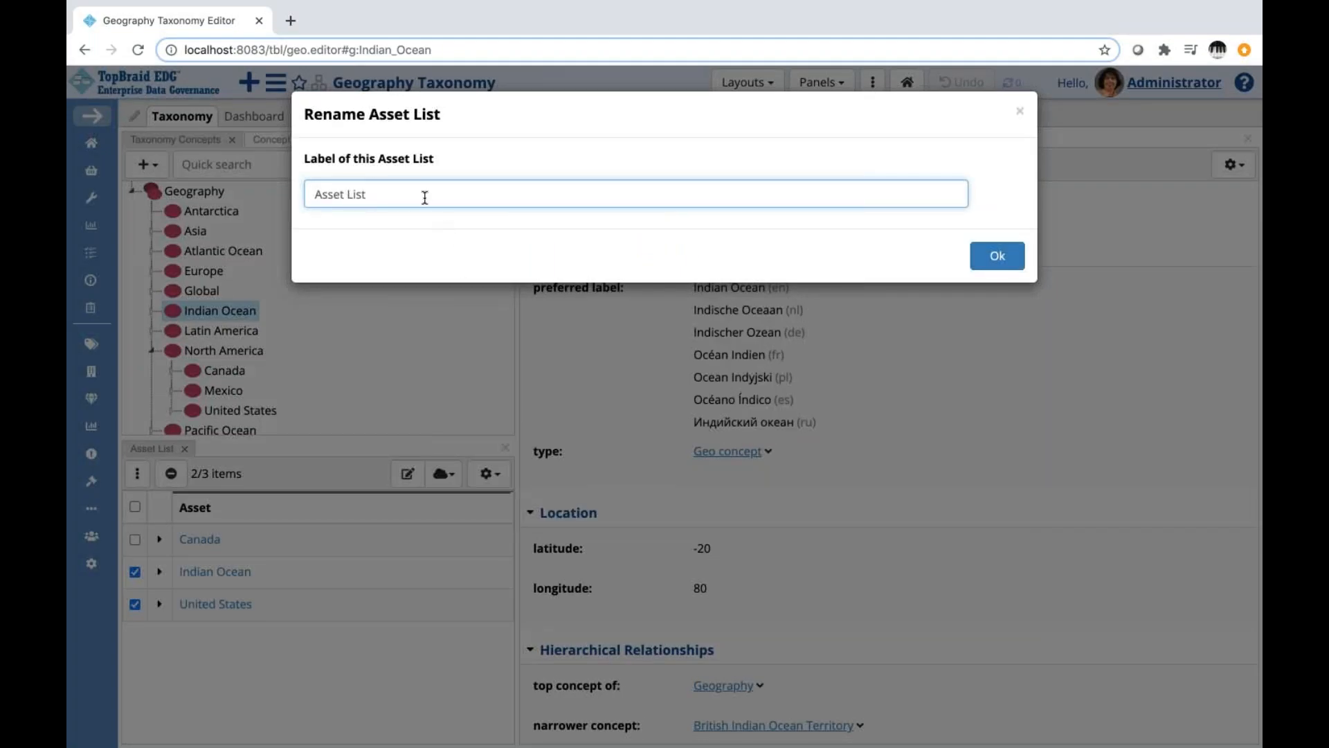
pyautogui.moveTo(424, 196); pyautogui.dragTo(300, 198)
pyautogui.write('To review')
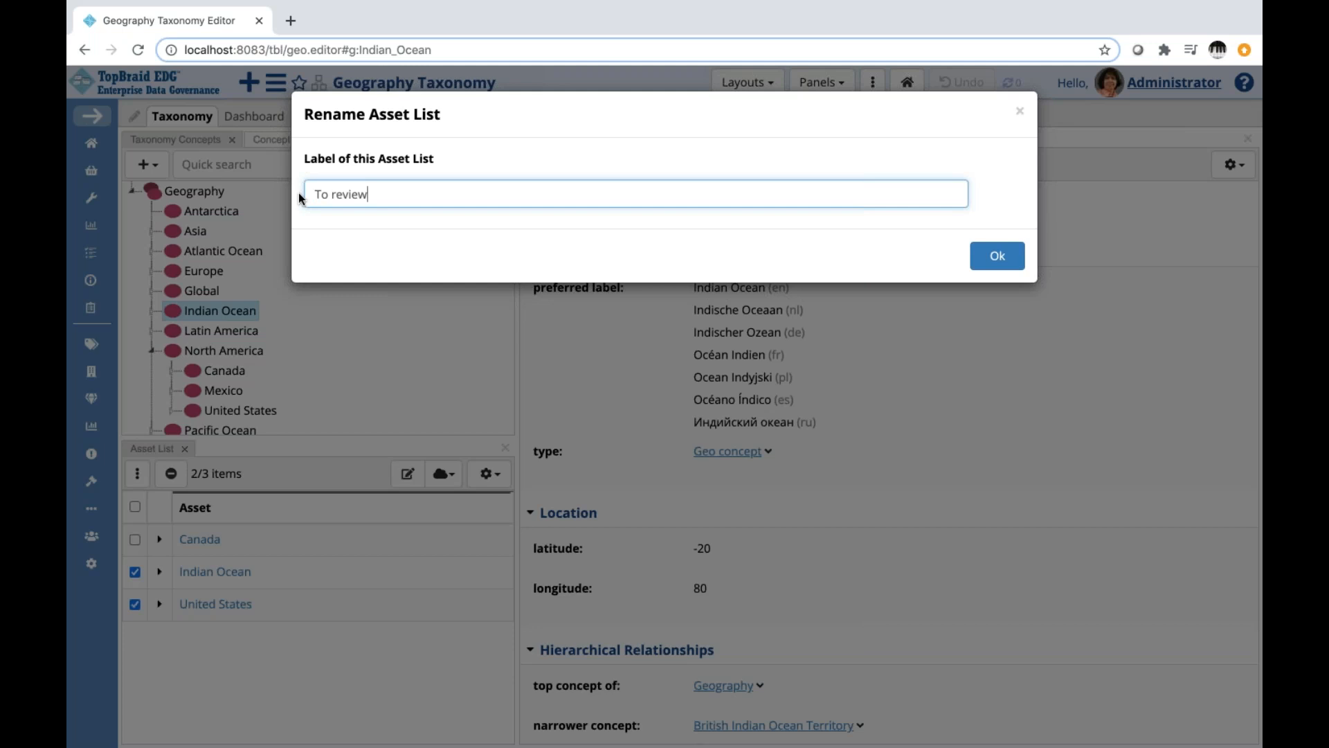
pyautogui.click(991, 260)
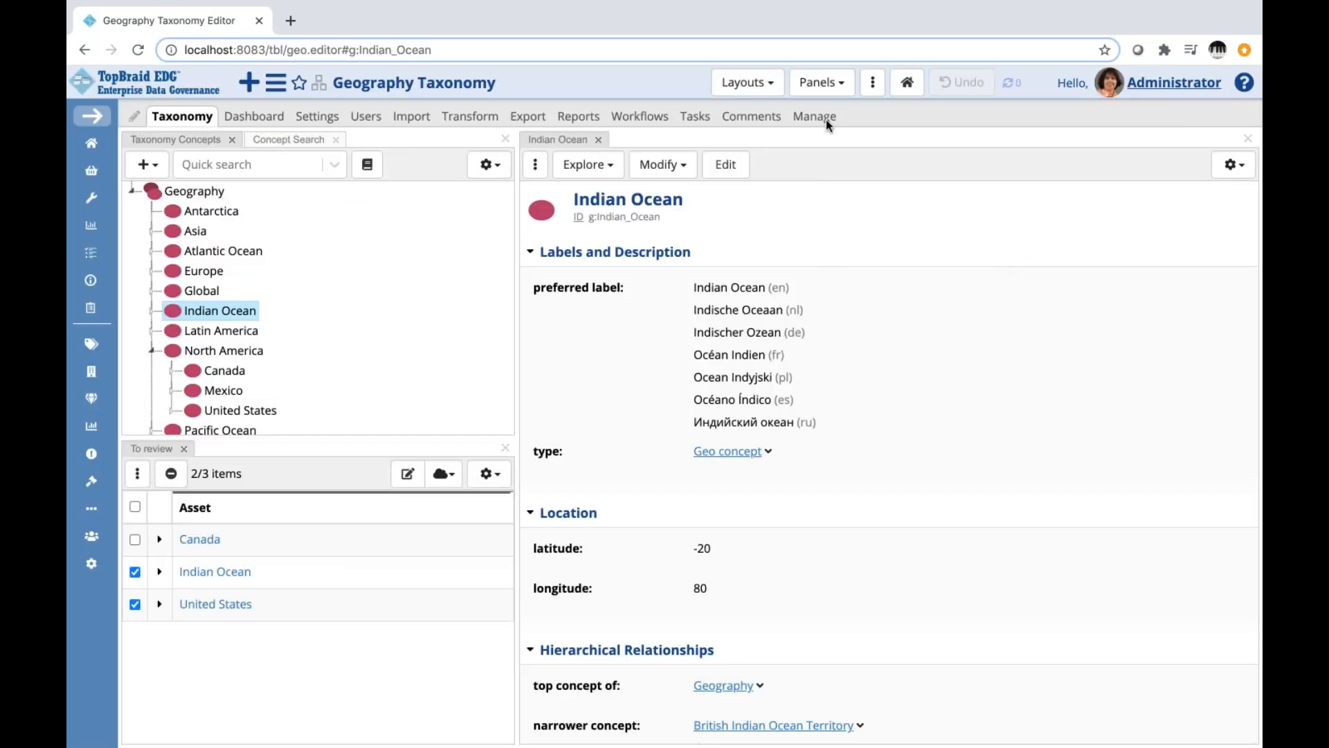
# Add a second Asset List panel in the same area as the To review list
pyautogui.click(822, 82)
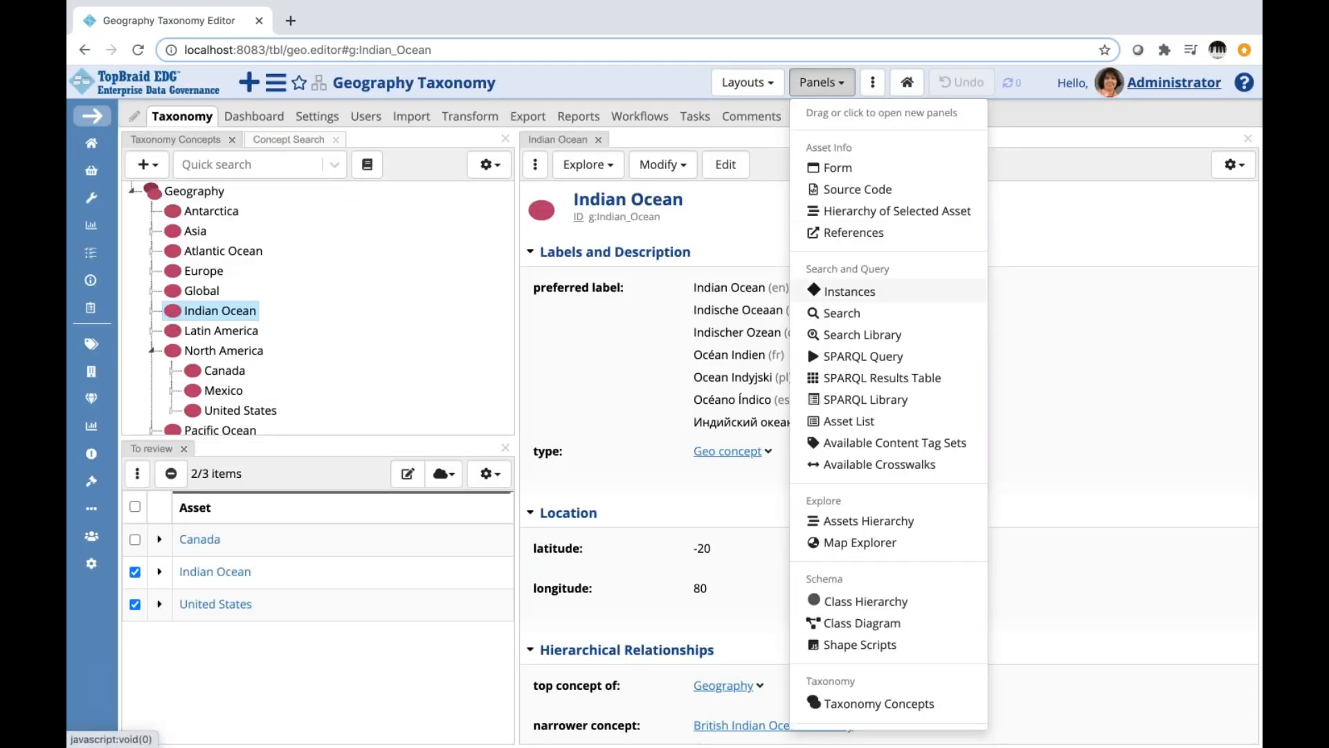
pyautogui.moveTo(851, 421); pyautogui.dragTo(309, 454)
pyautogui.click(316, 561)
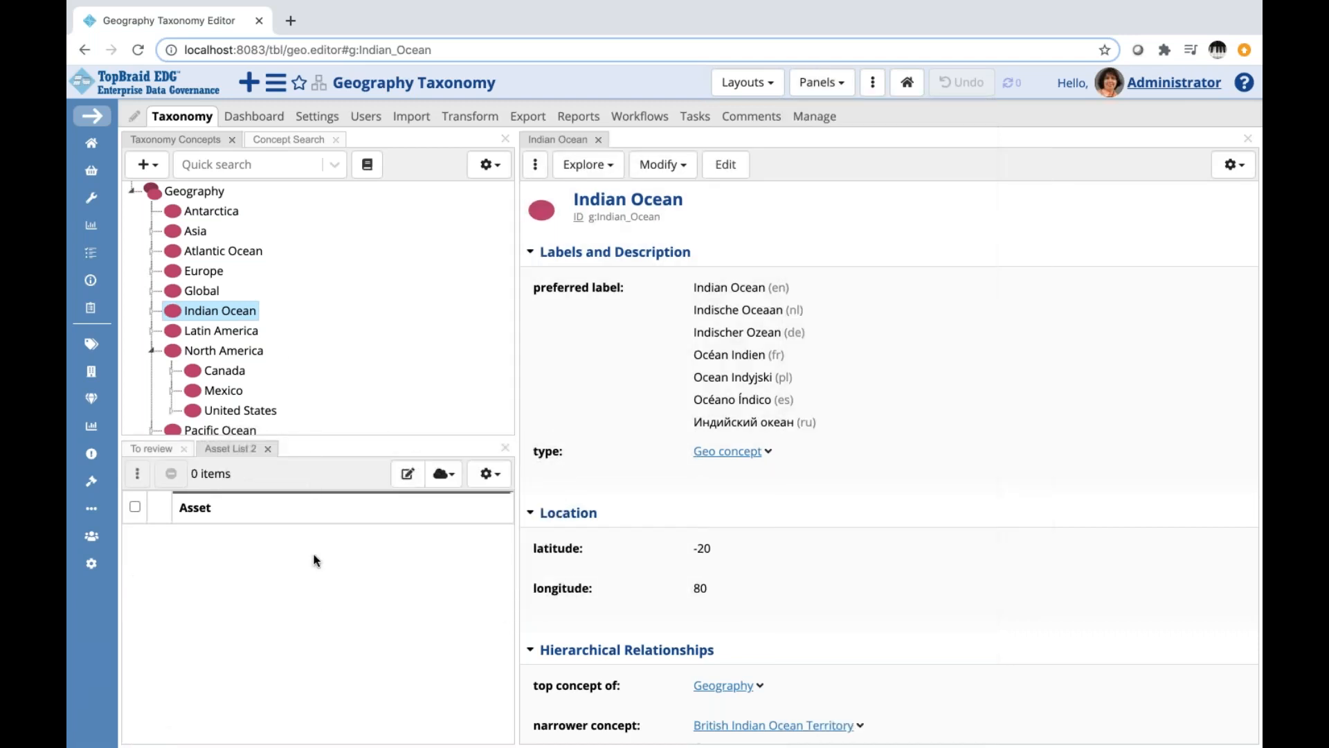
# Rename the second asset list to "To edit list"
pyautogui.click(205, 451)
pyautogui.click(408, 475)
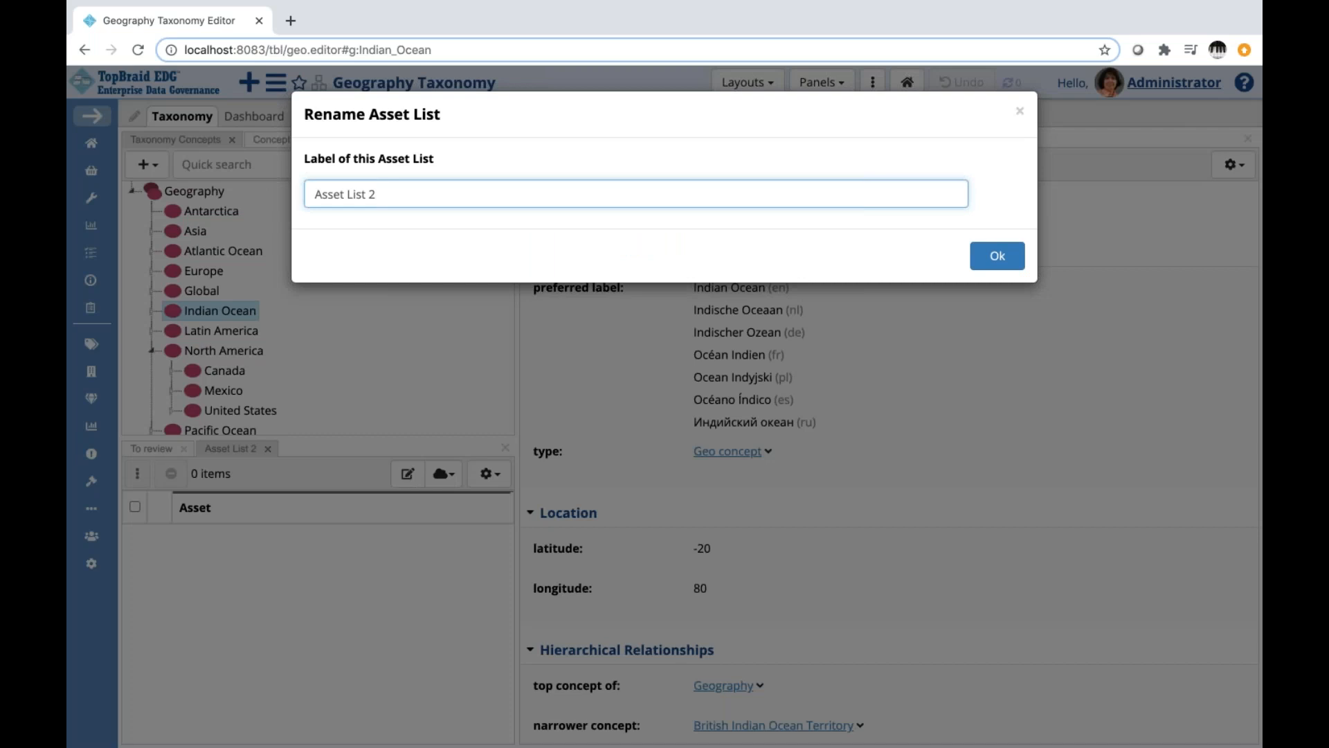
pyautogui.moveTo(413, 191); pyautogui.dragTo(293, 197)
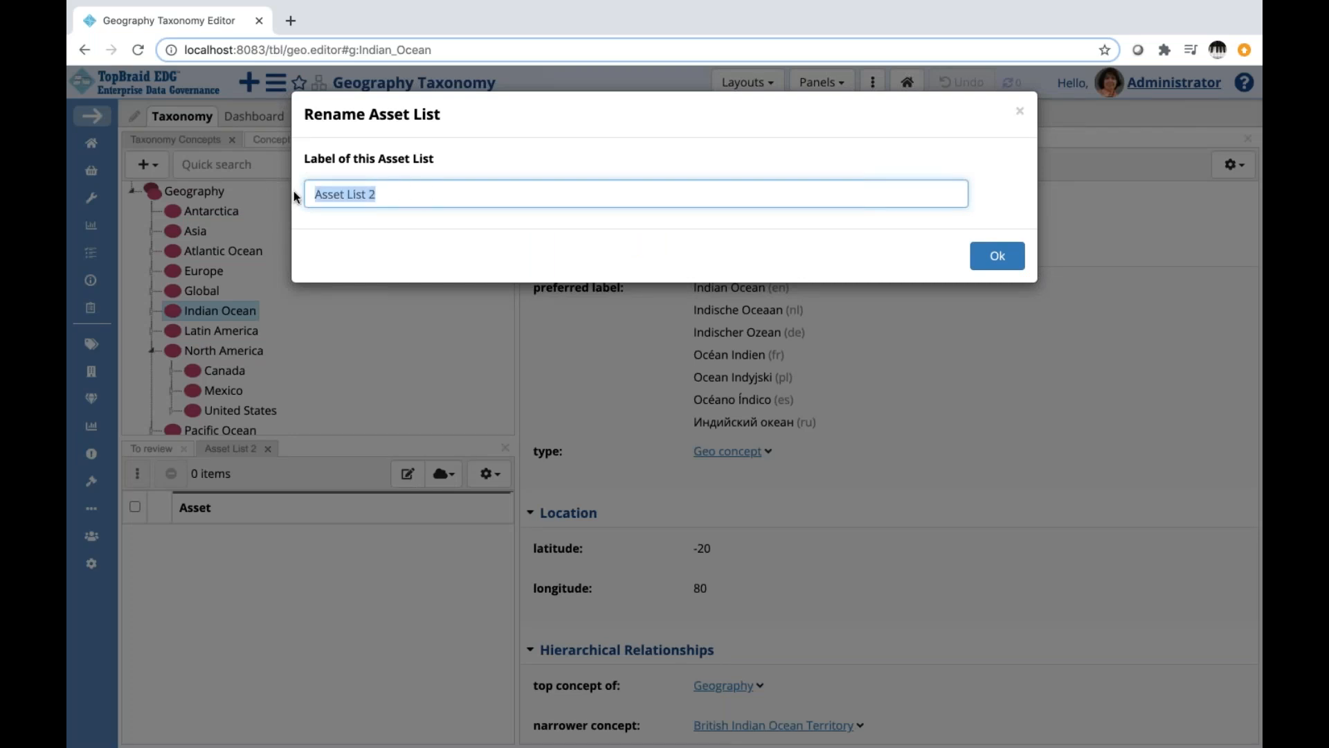
pyautogui.write('To edit list')
pyautogui.click(972, 257)
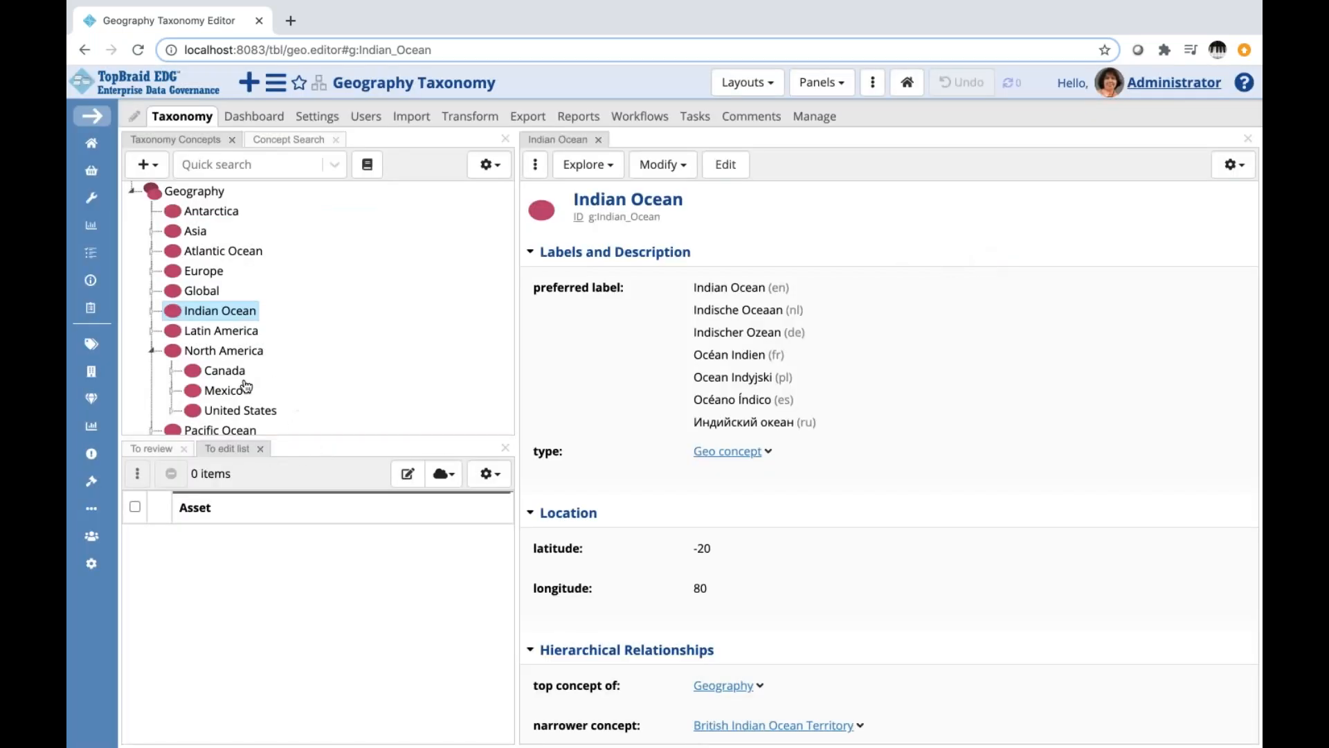
# Add the Europe and Pacific Ocean concepts to the To edit list and compare it with the To review list
pyautogui.moveTo(208, 272); pyautogui.dragTo(234, 579)
pyautogui.moveTo(249, 434); pyautogui.dragTo(199, 616)
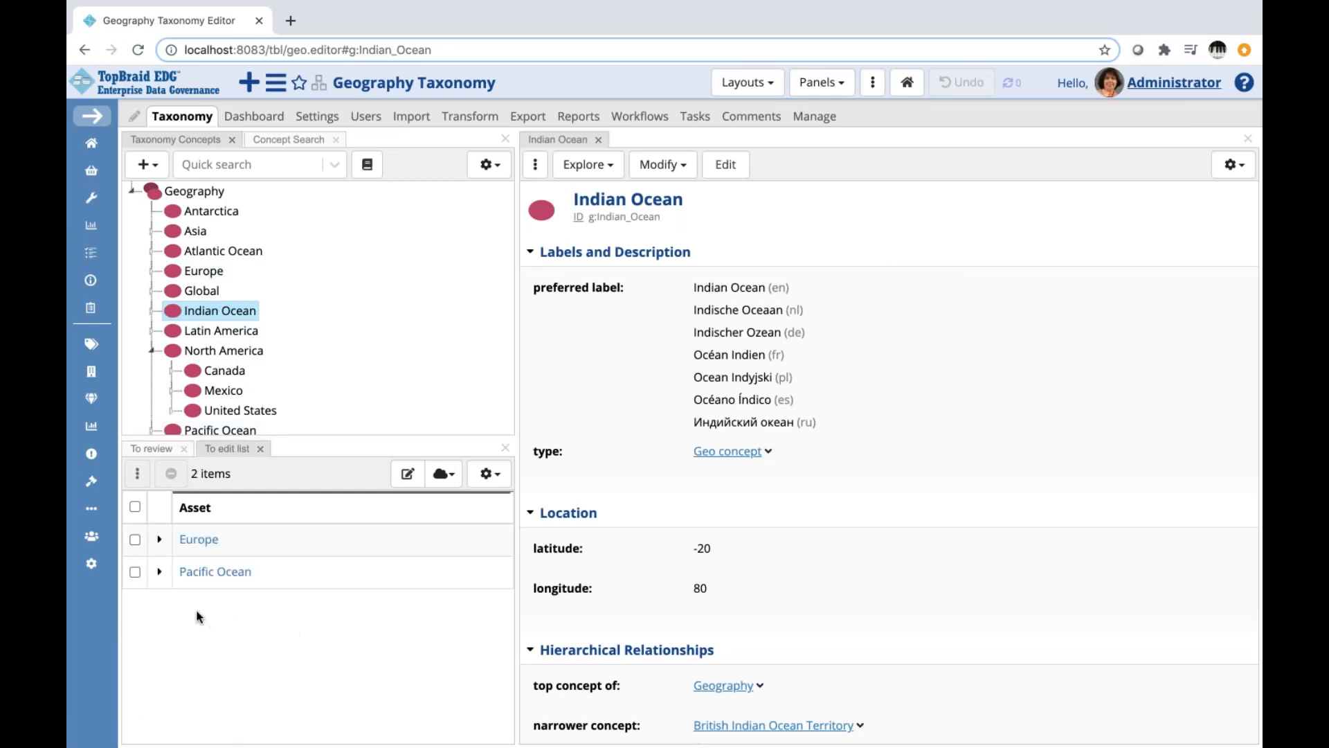
pyautogui.click(152, 449)
pyautogui.click(226, 452)
# Look at the target lists offered for adding the selected To review assets to an asset list, without adding them
pyautogui.click(153, 448)
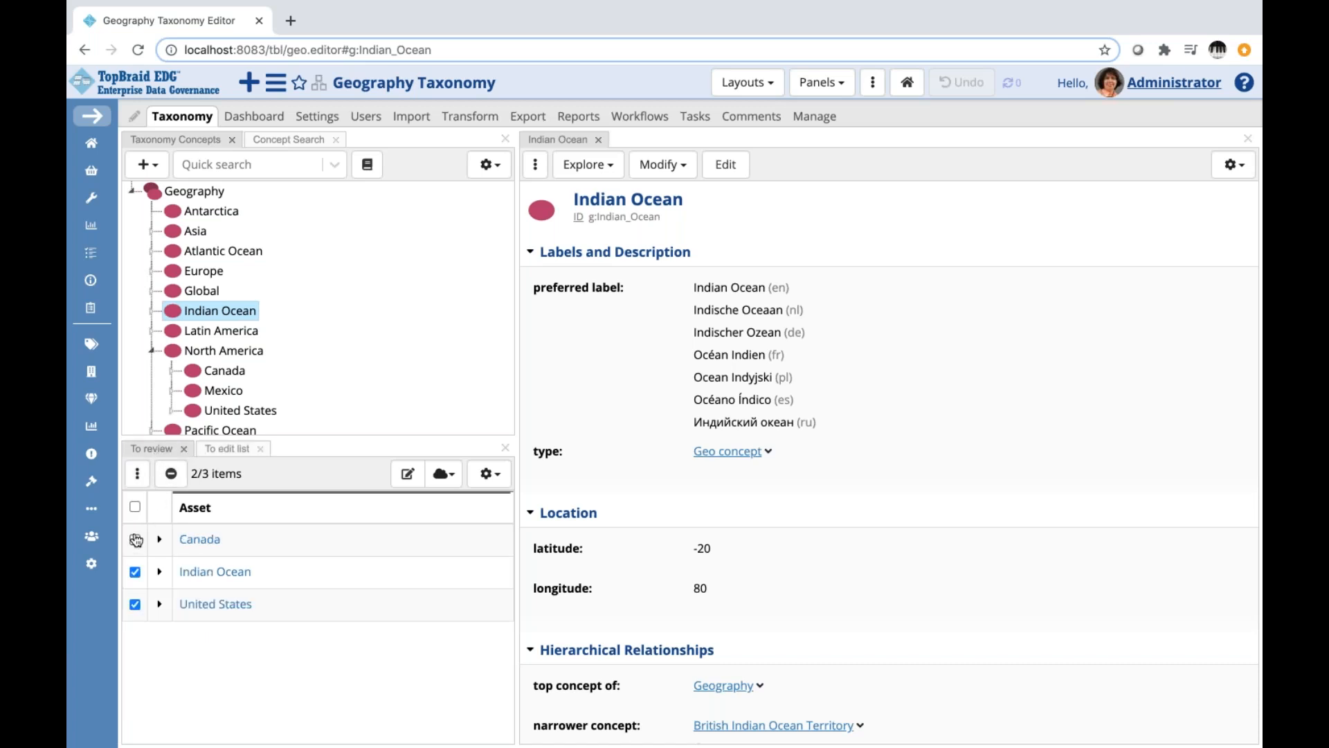
pyautogui.click(138, 474)
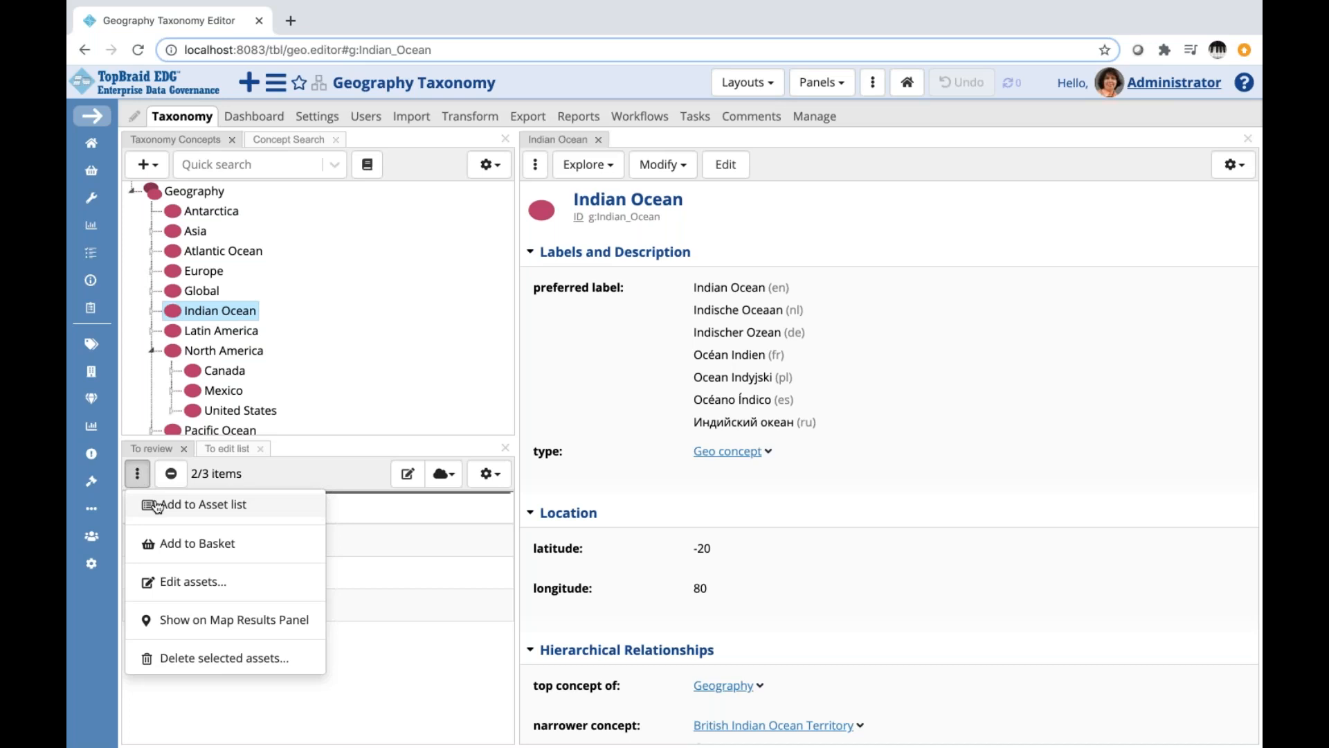
pyautogui.click(158, 505)
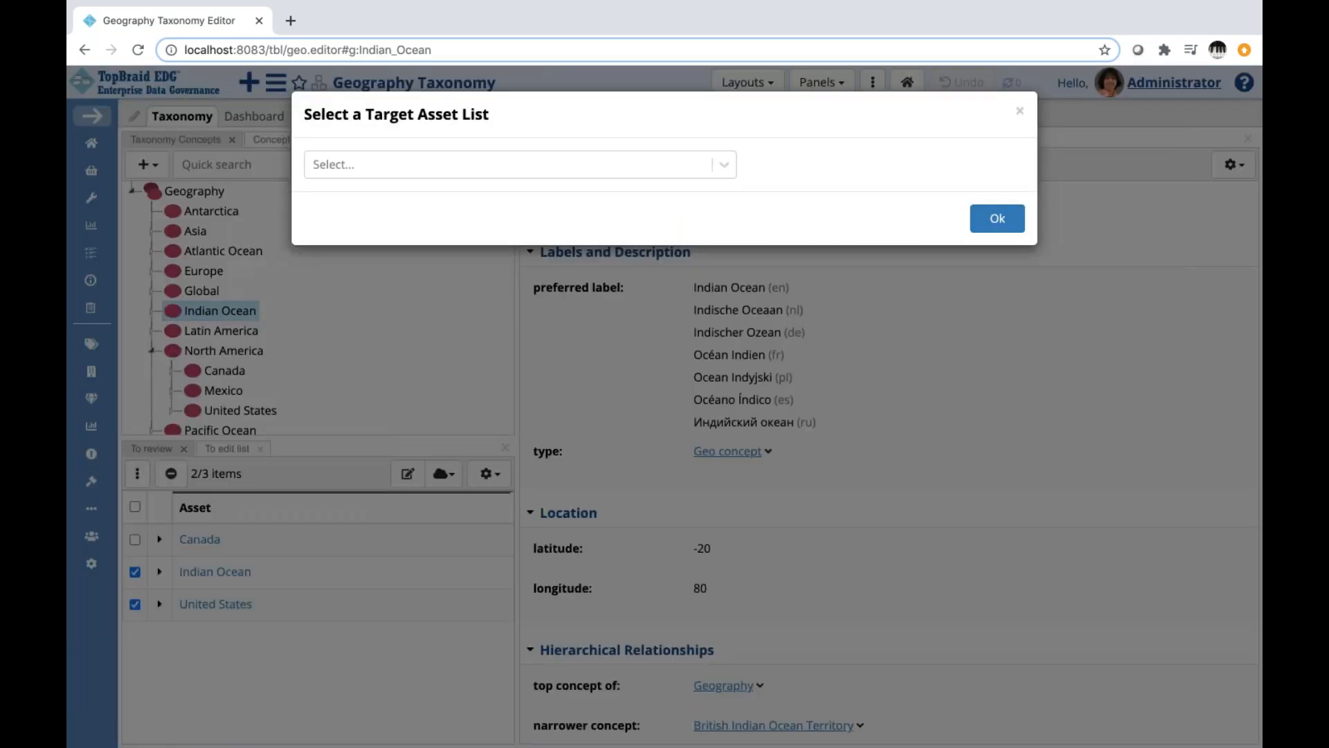
pyautogui.click(723, 169)
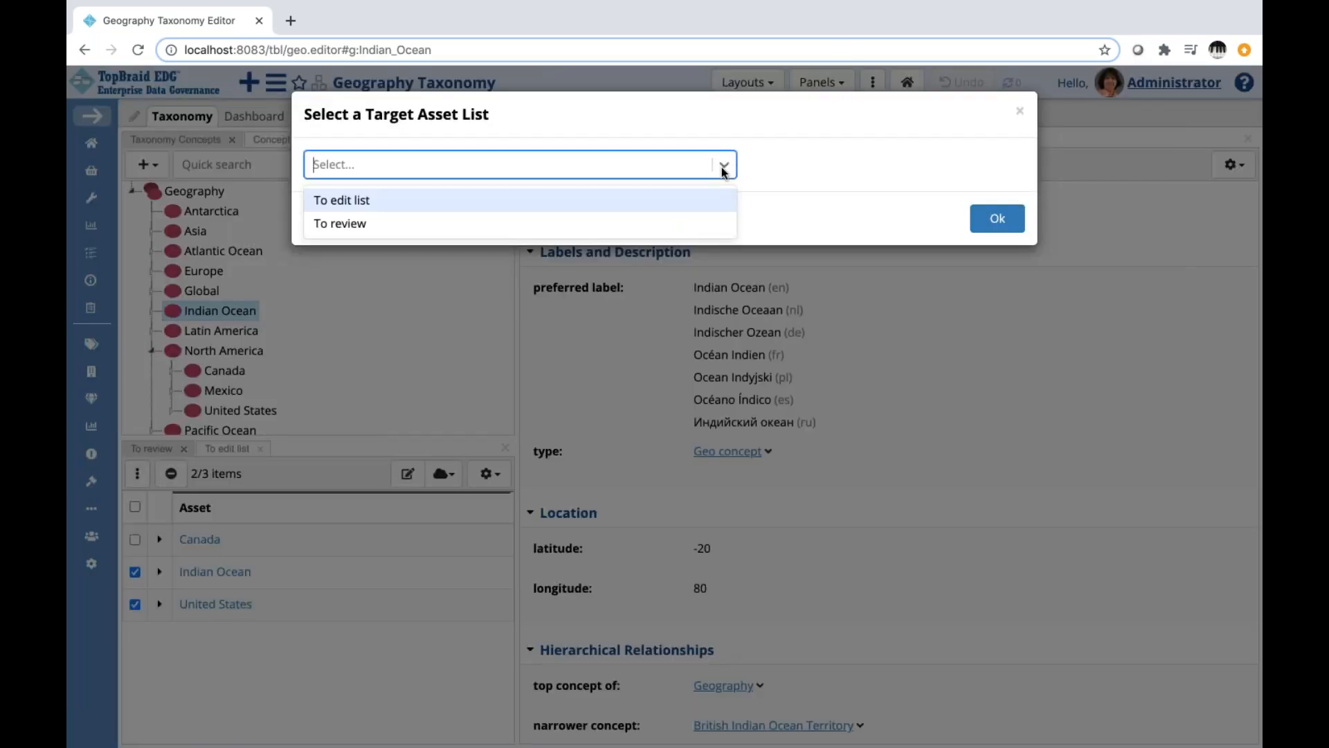
pyautogui.click(1019, 112)
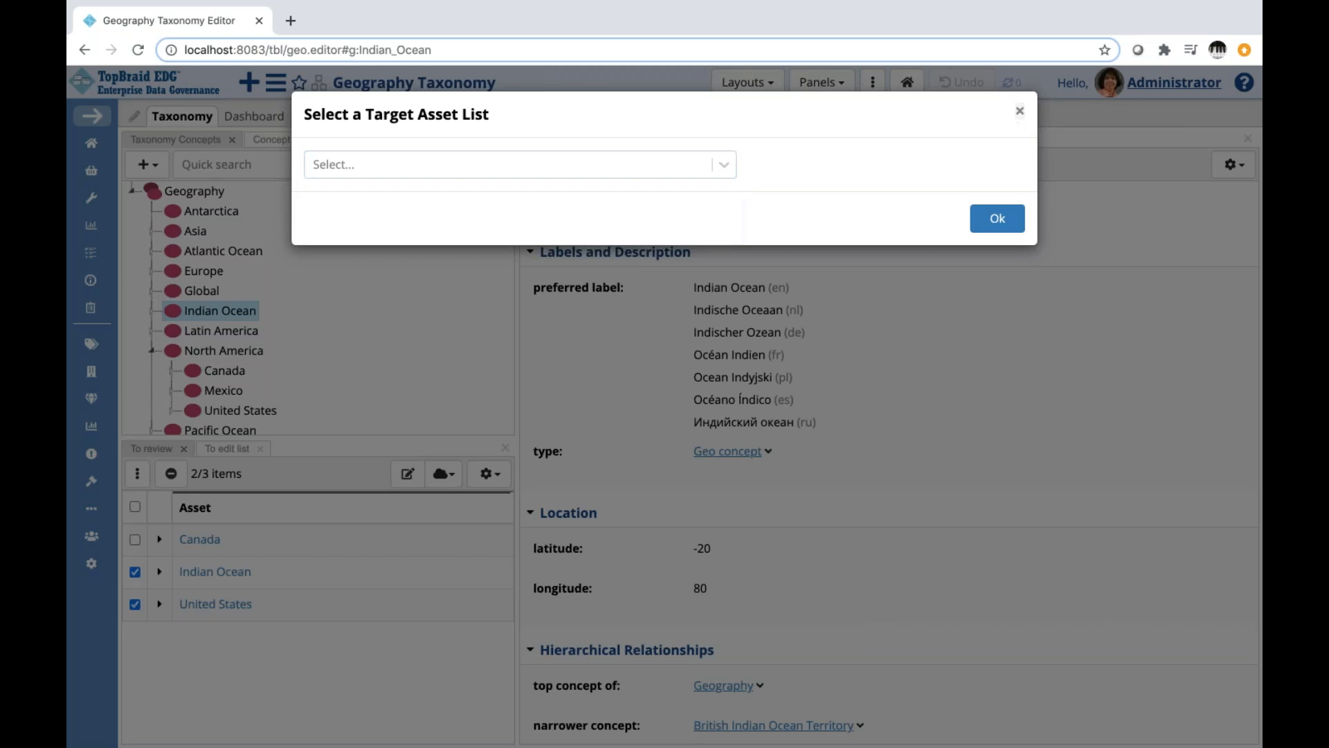
pyautogui.click(1020, 112)
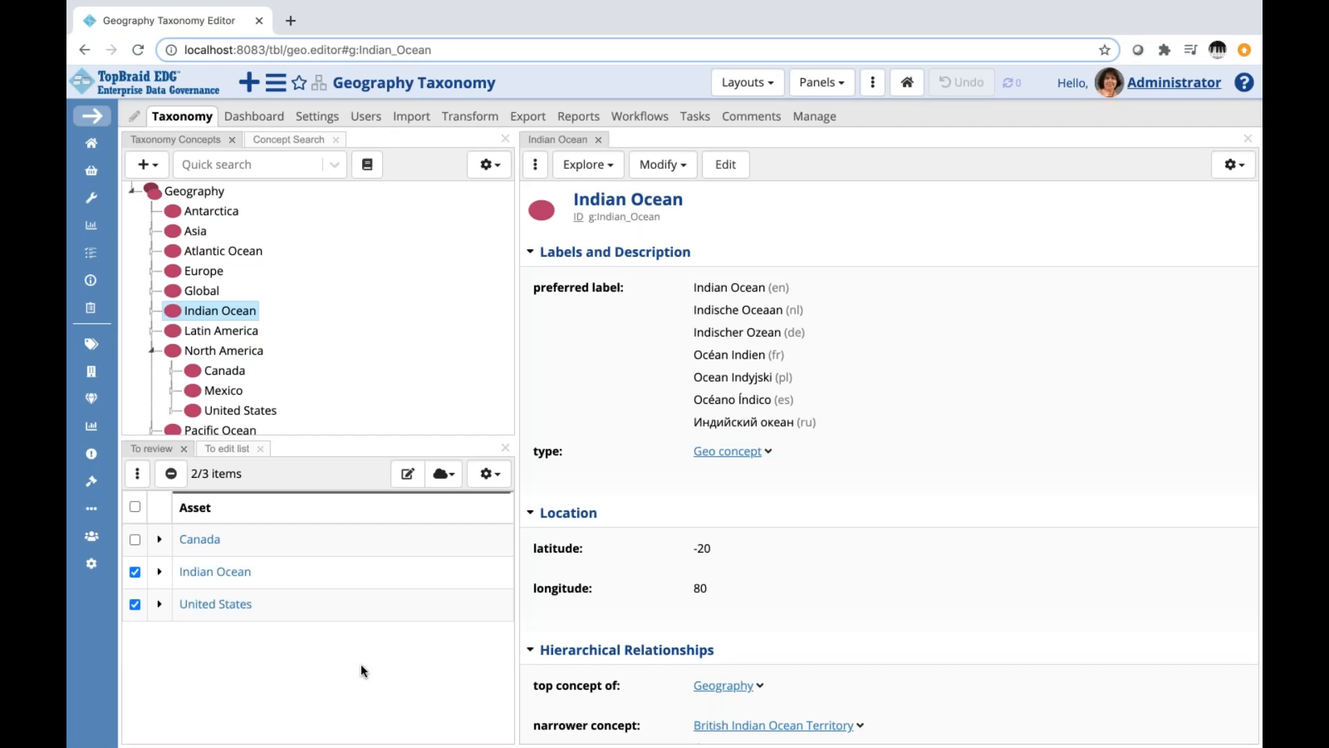
# Return to the home page and reopen the Geography Taxonomy from the recently viewed collections
pyautogui.click(131, 74)
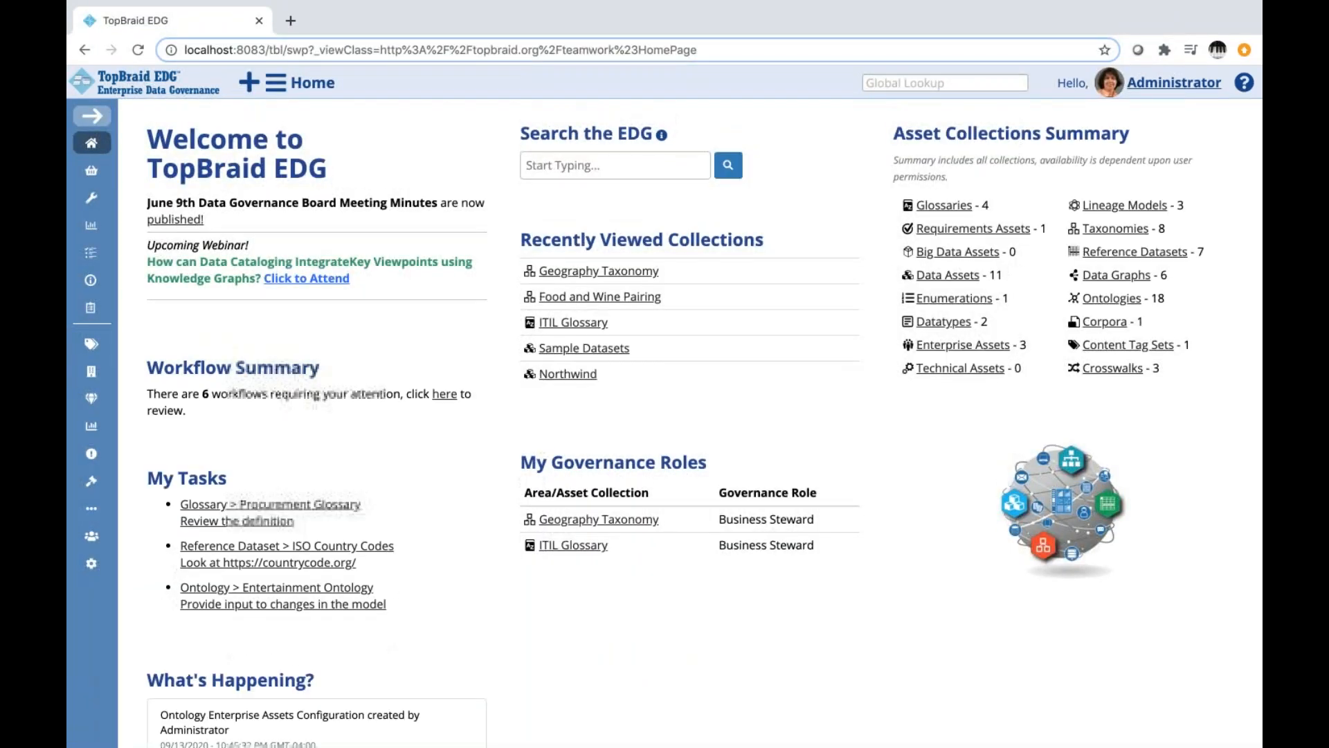
pyautogui.click(595, 271)
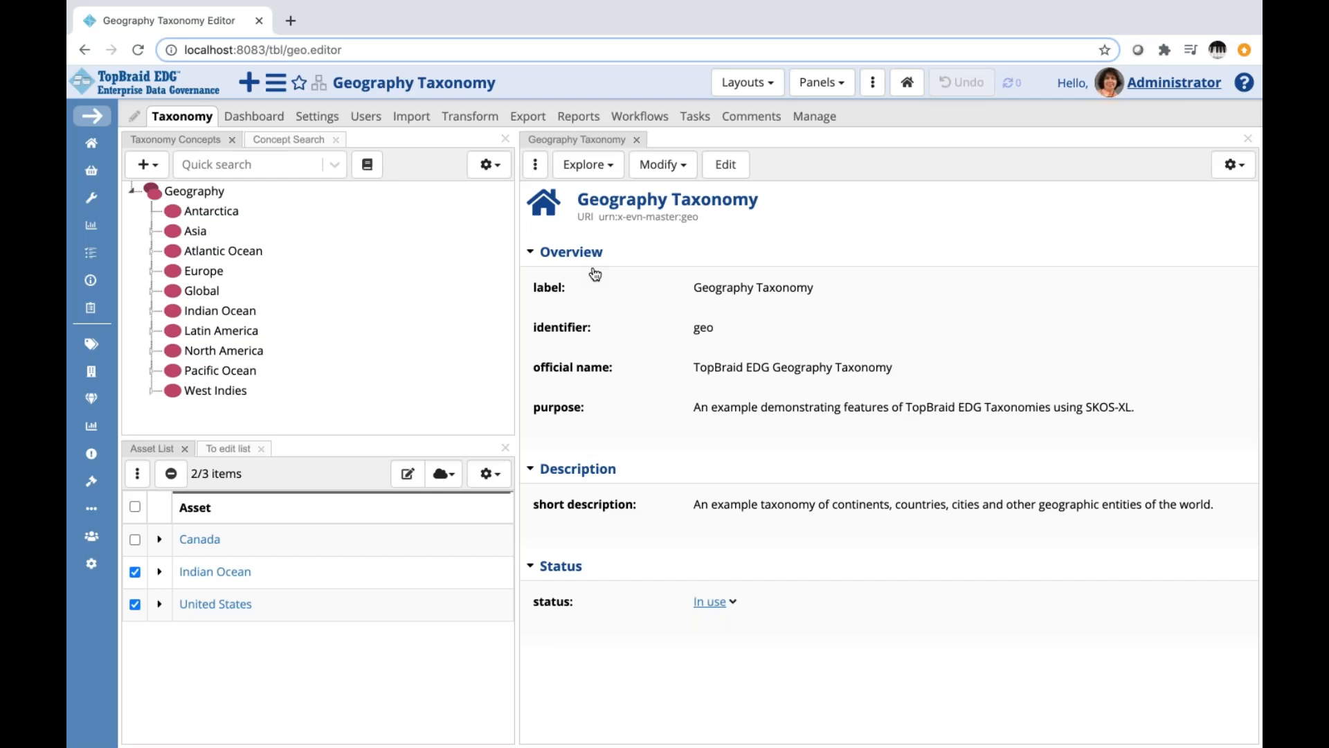
# Share the To edit list asset list with other users
pyautogui.click(223, 451)
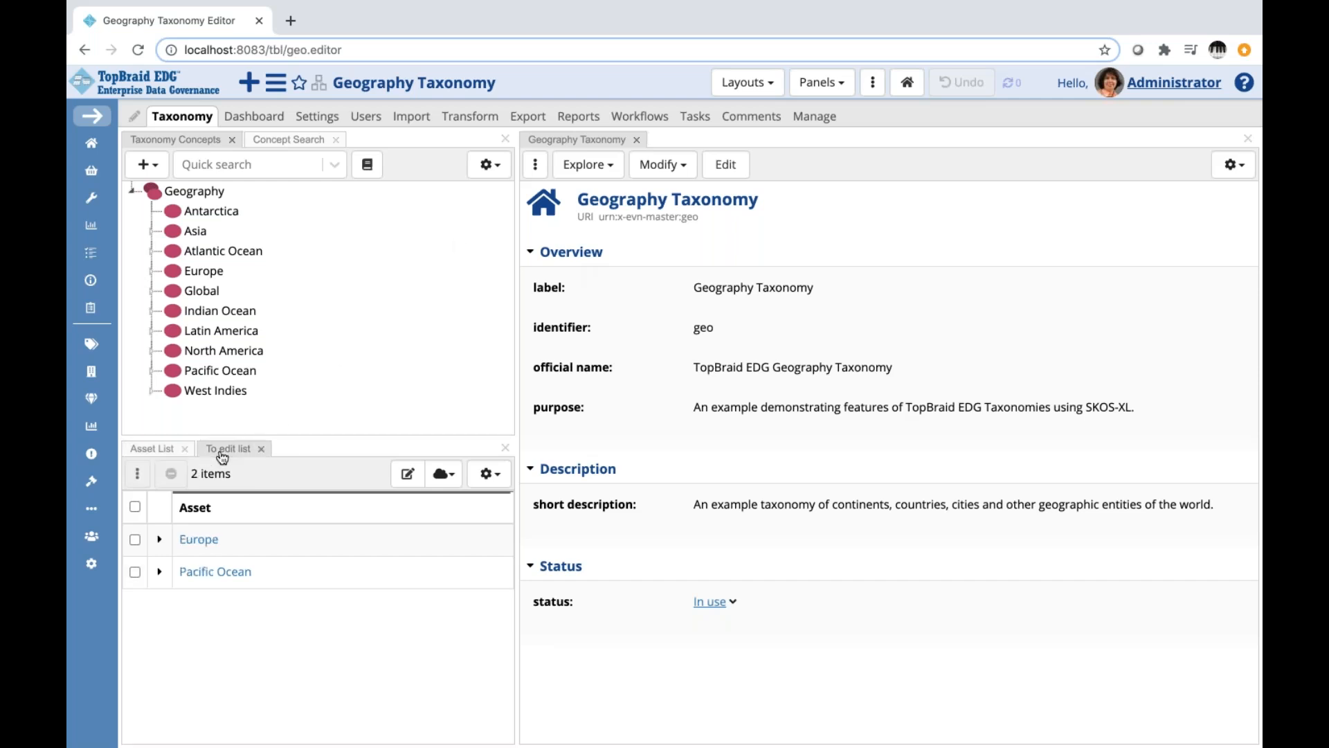
pyautogui.click(444, 474)
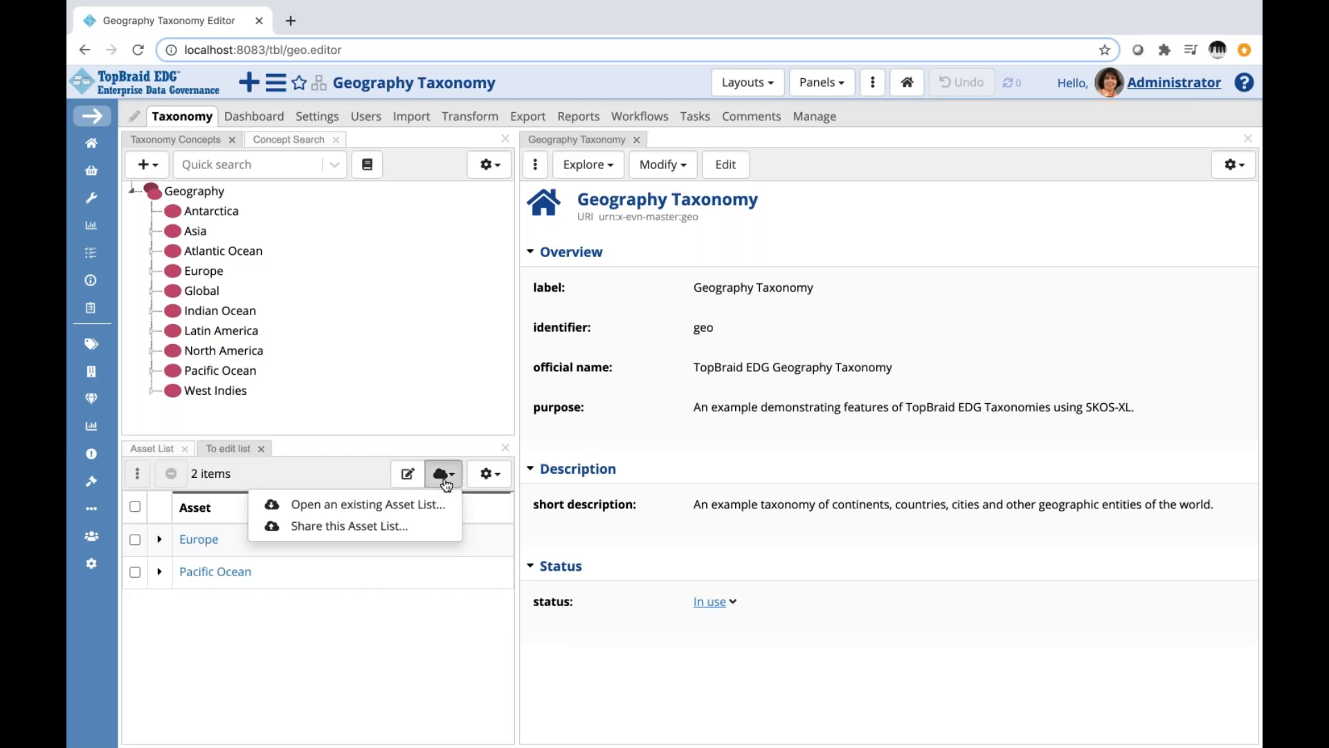
pyautogui.click(366, 527)
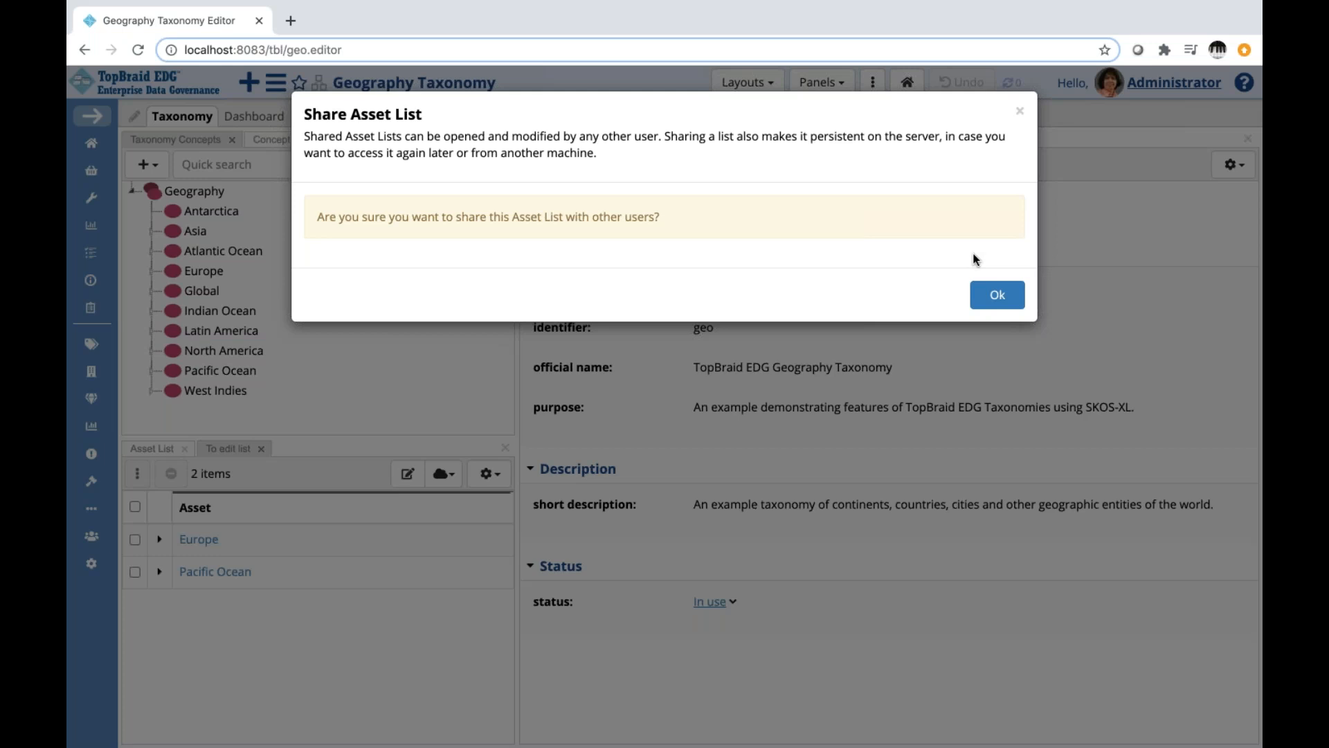
pyautogui.click(996, 297)
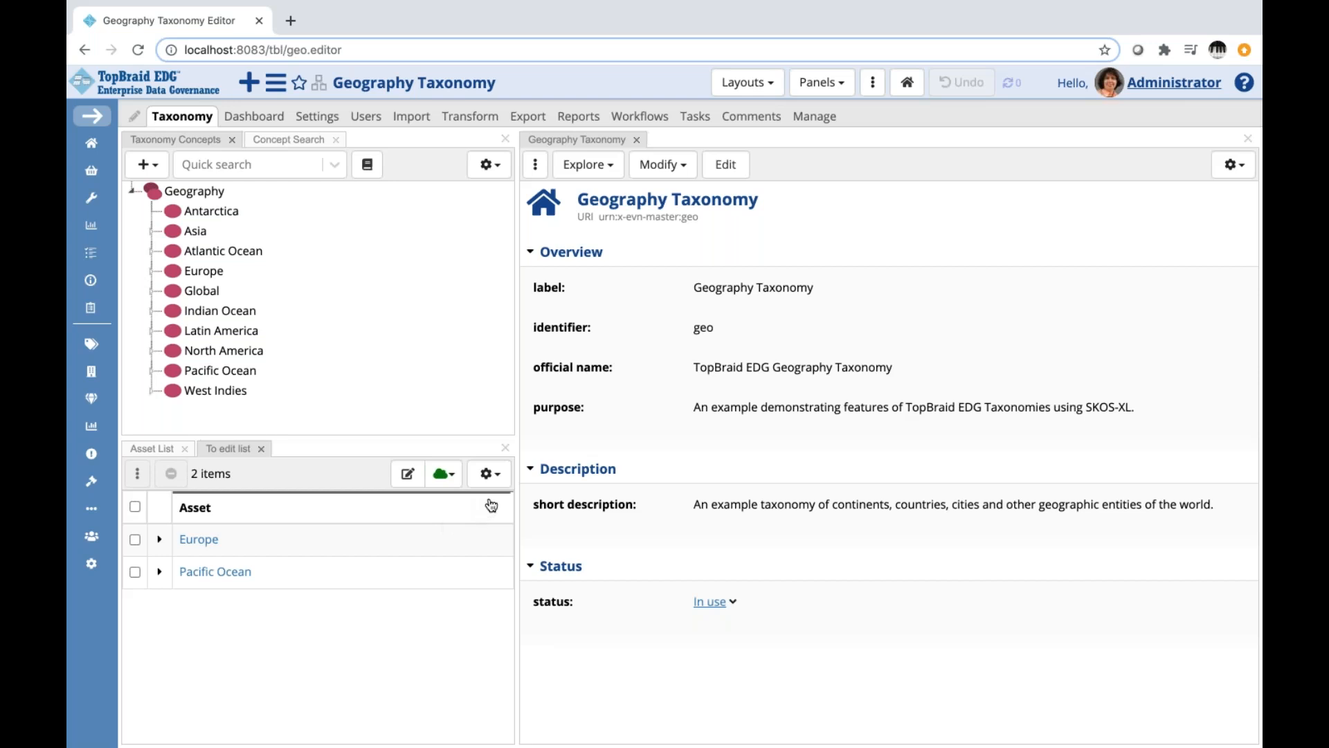
# Show the Added-By column in the To edit list and review its remaining display options
pyautogui.click(493, 476)
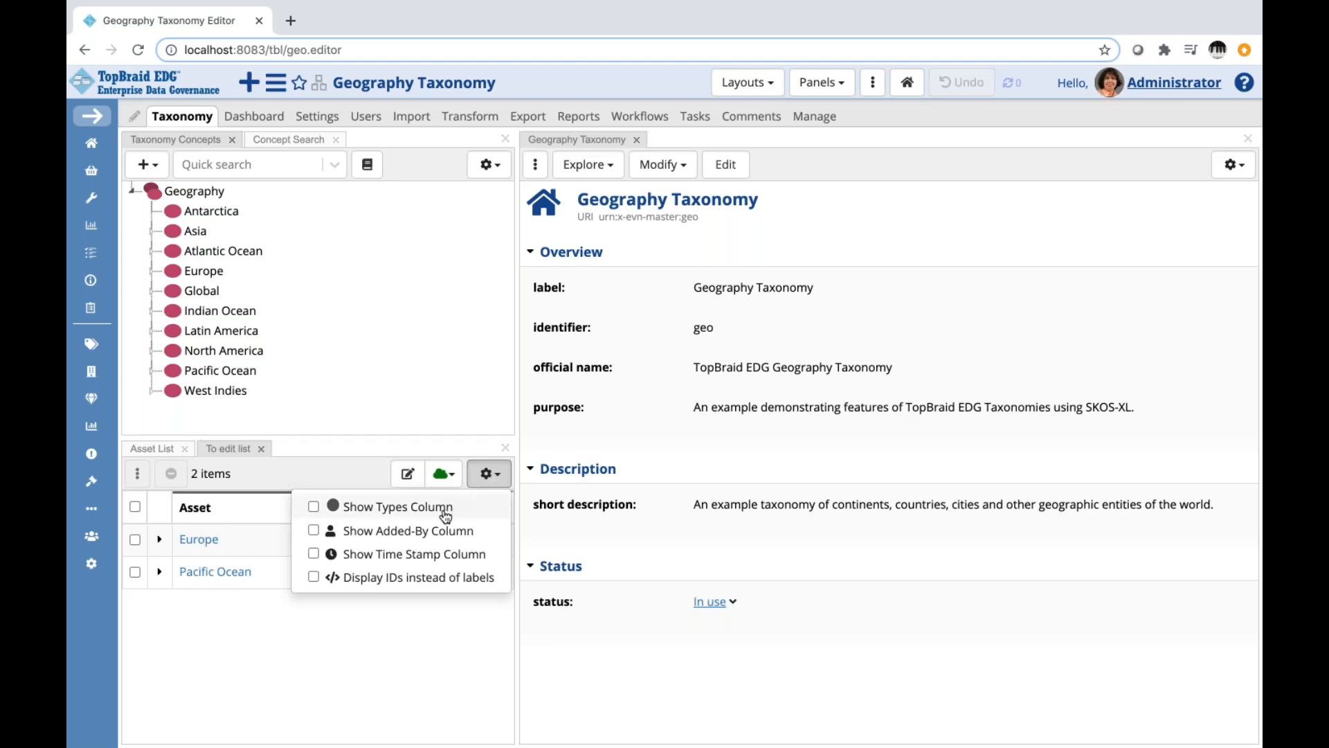
pyautogui.click(313, 531)
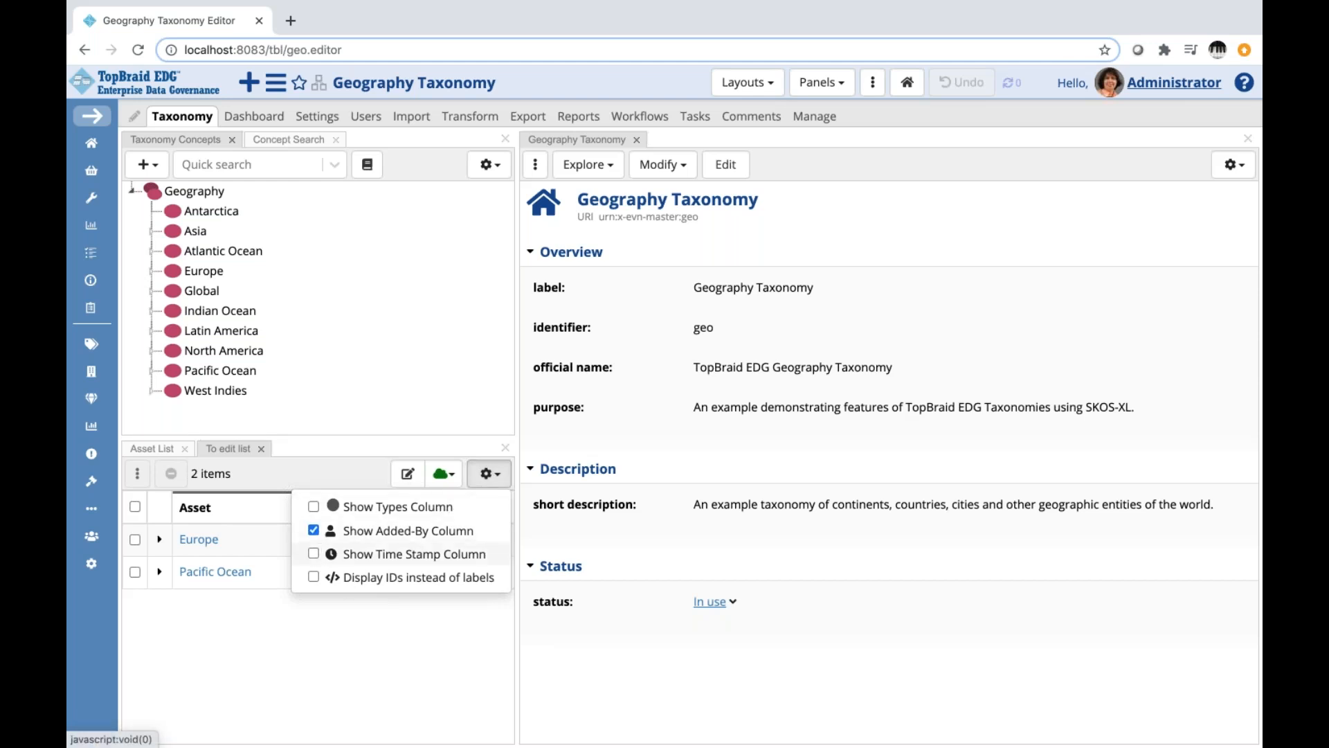
pyautogui.click(379, 631)
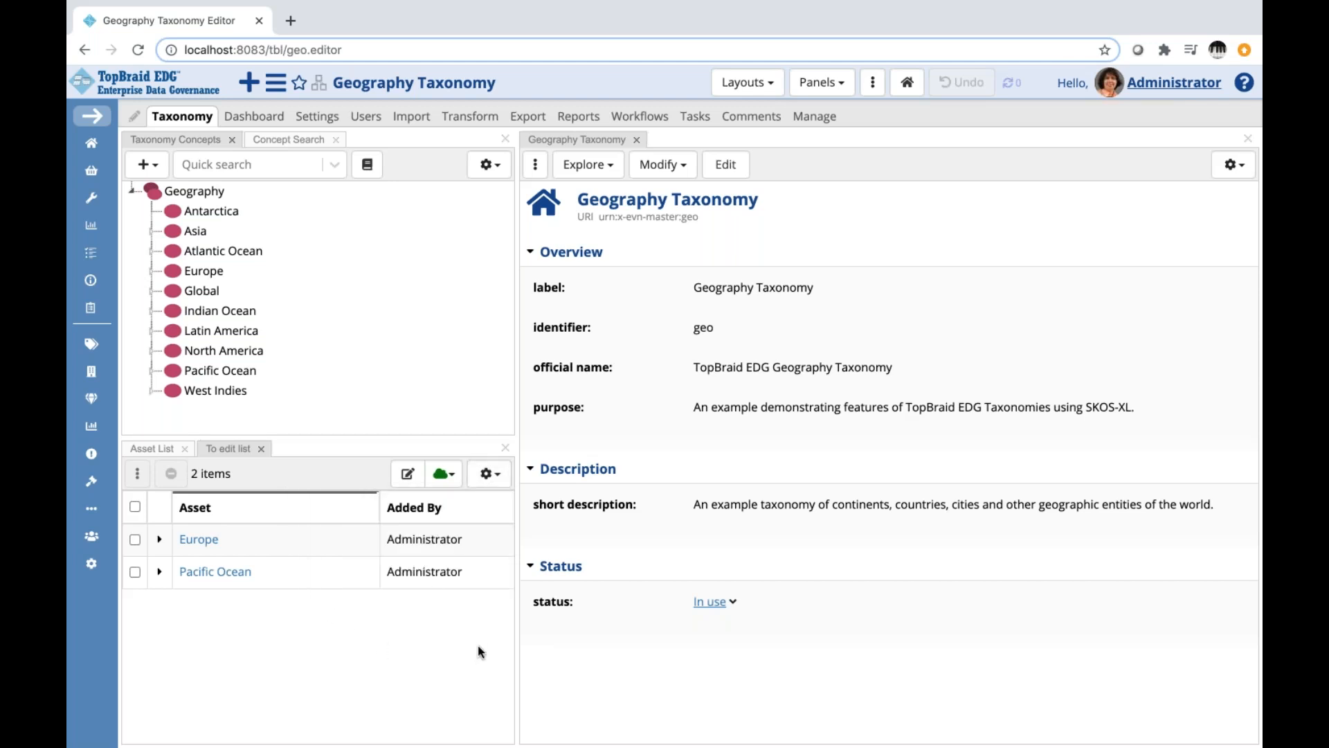
pyautogui.click(489, 478)
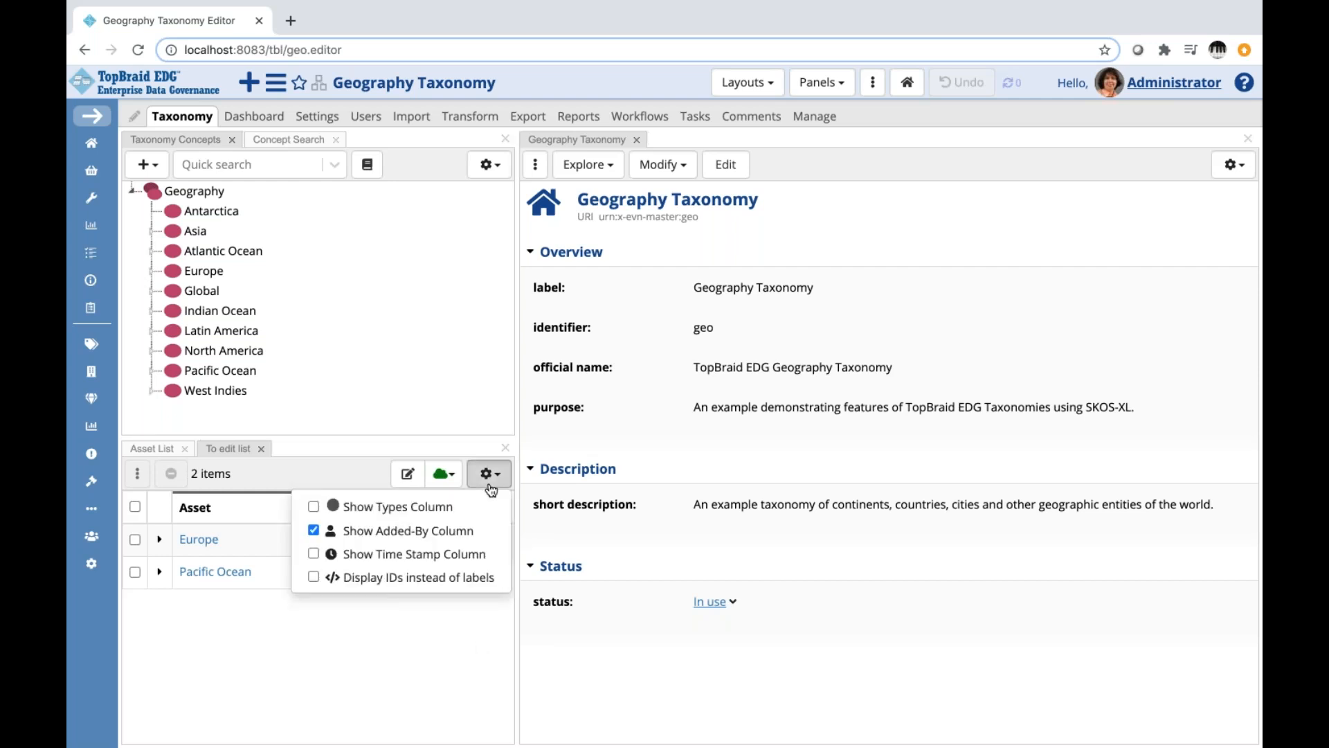
pyautogui.click(457, 653)
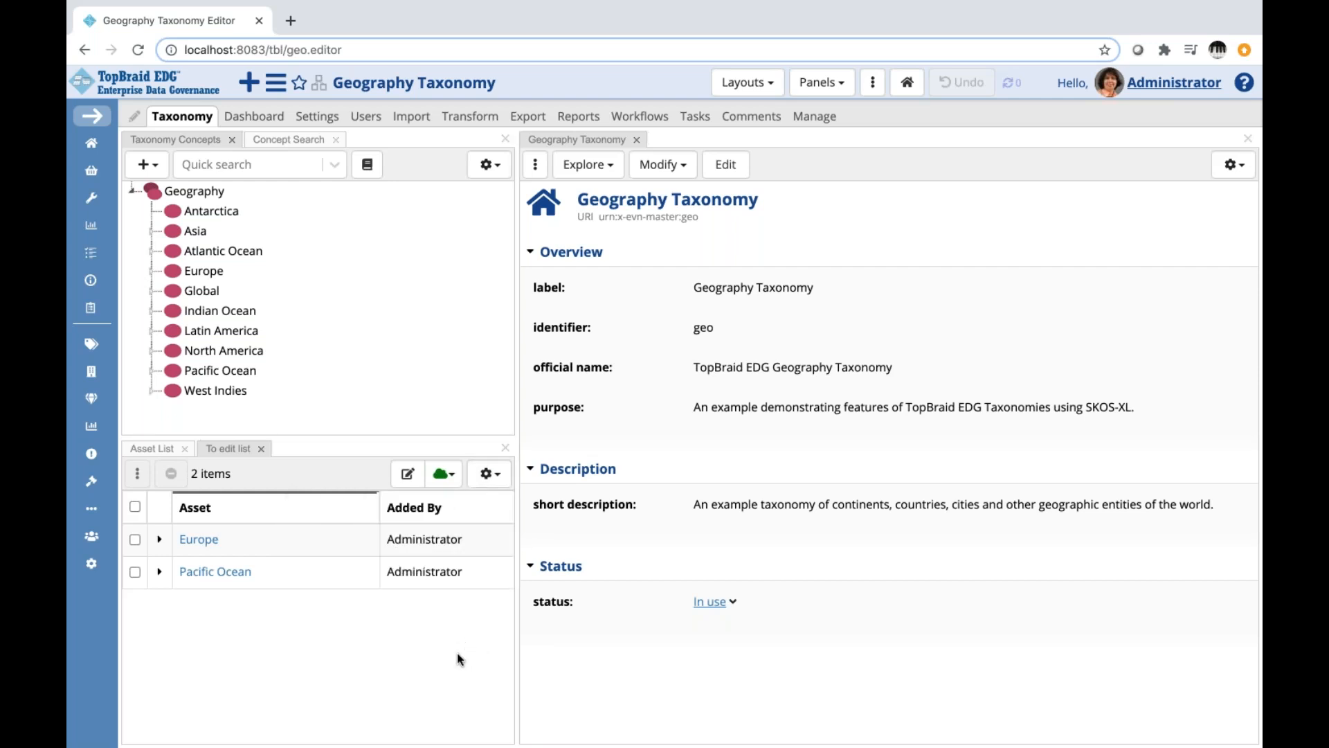